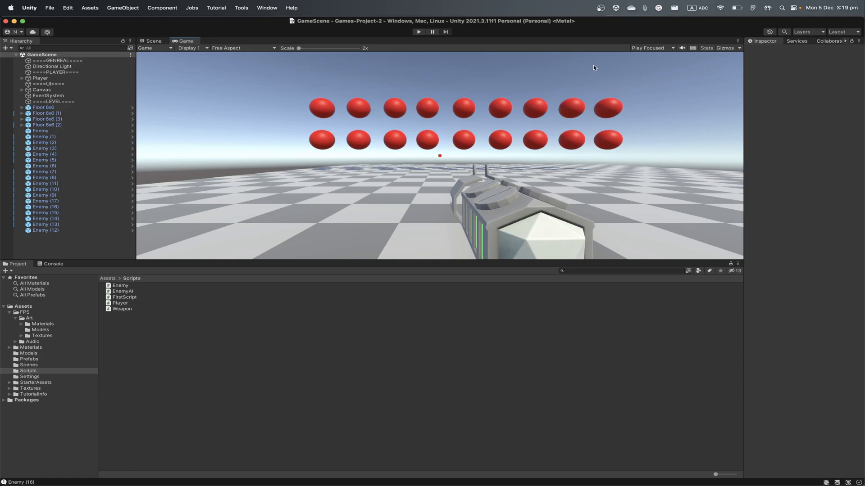
Step: Minimize the Unity editor and move the two PNG images on the desktop to the bin
click(14, 21)
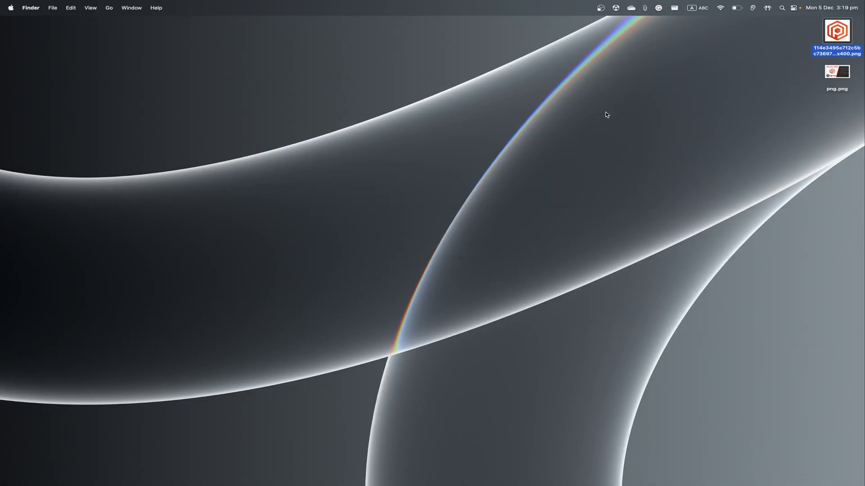
drag(794, 26, 856, 100)
right_click(838, 81)
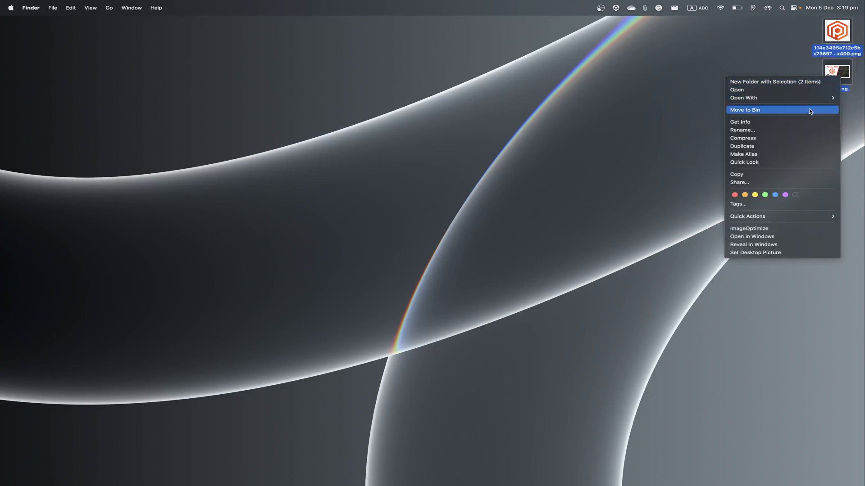
click(746, 109)
Step: Create a new folder on the desktop named "Verion 1"
right_click(782, 57)
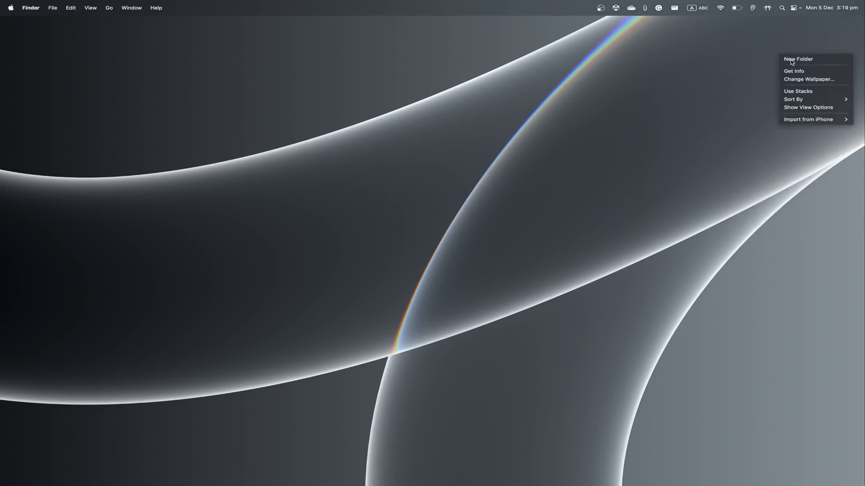
click(790, 59)
text(Verion 1)
key(Return)
click(801, 59)
drag(389, 271, 862, 17)
click(799, 50)
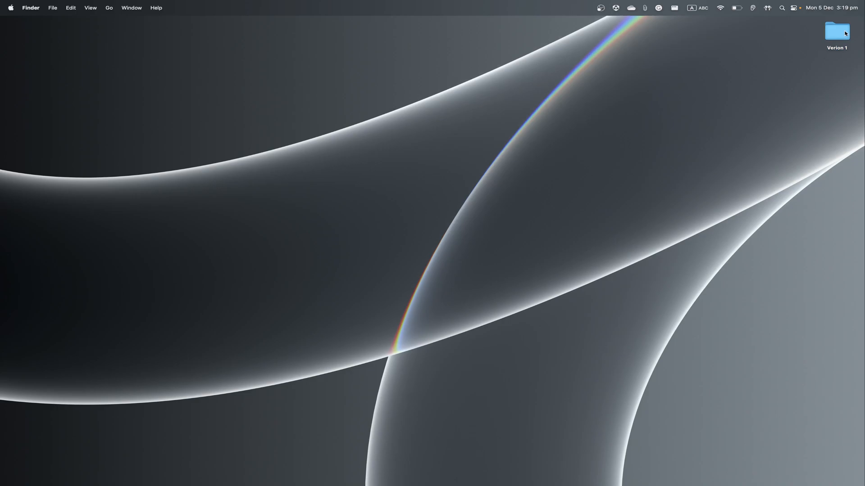
Step: Create a second desktop folder named "Verion 2"
right_click(830, 79)
click(802, 85)
text(Verion 2)
key(Return)
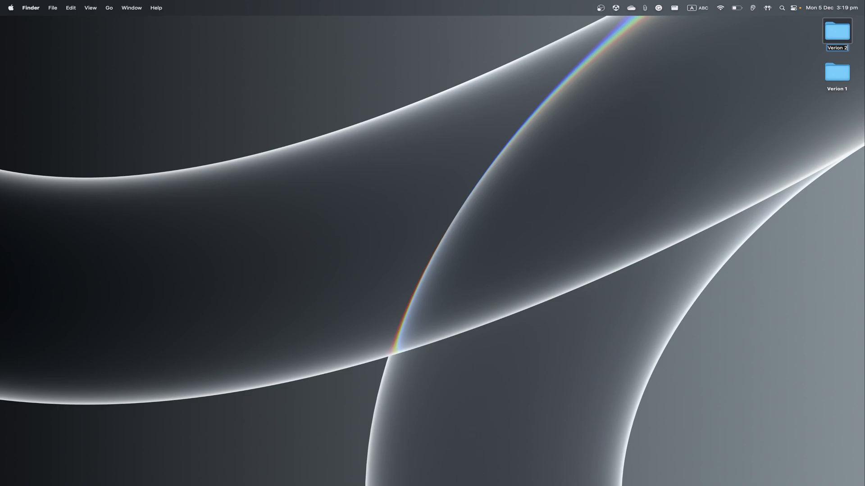
Step: Create a third desktop folder named "Final Version"
click(814, 97)
right_click(815, 114)
click(805, 121)
text(Final Ver)
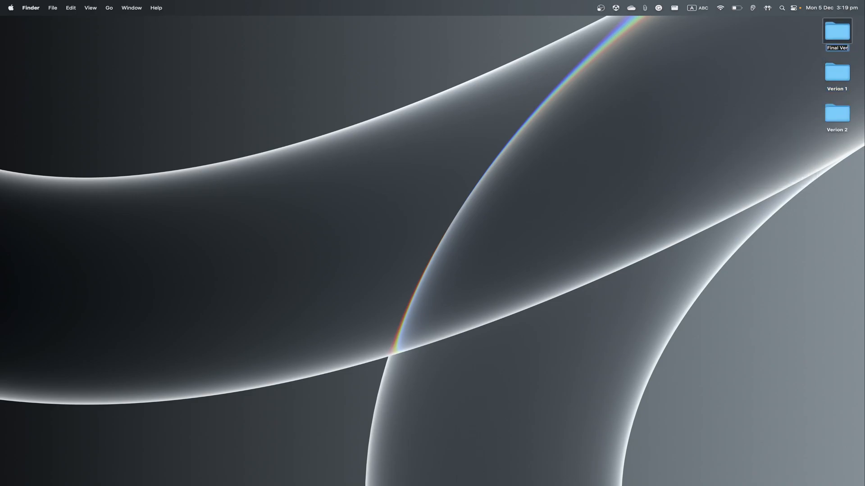
text(sion)
key(Return)
Step: Move all three version folders from the desktop to the bin and empty the bin
drag(804, 43, 858, 163)
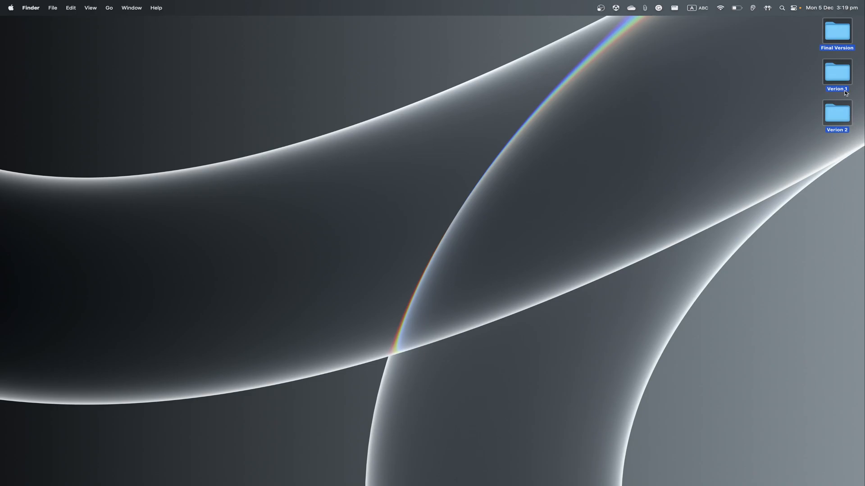
right_click(833, 114)
click(801, 135)
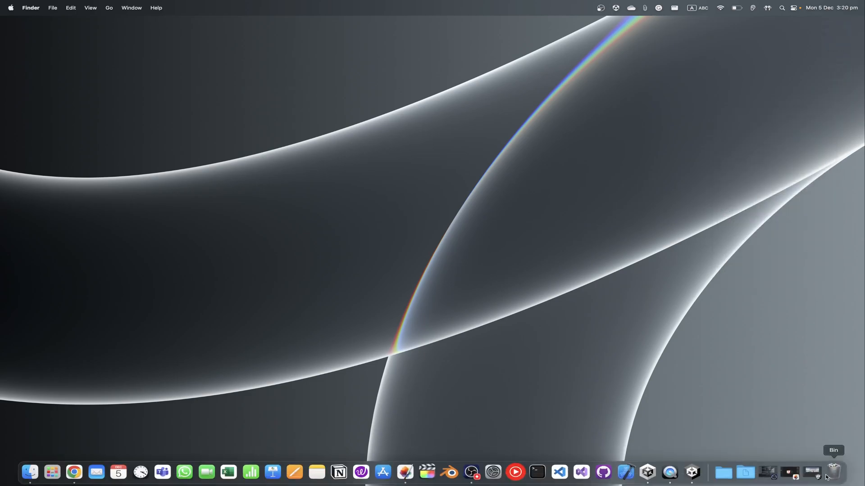
click(833, 472)
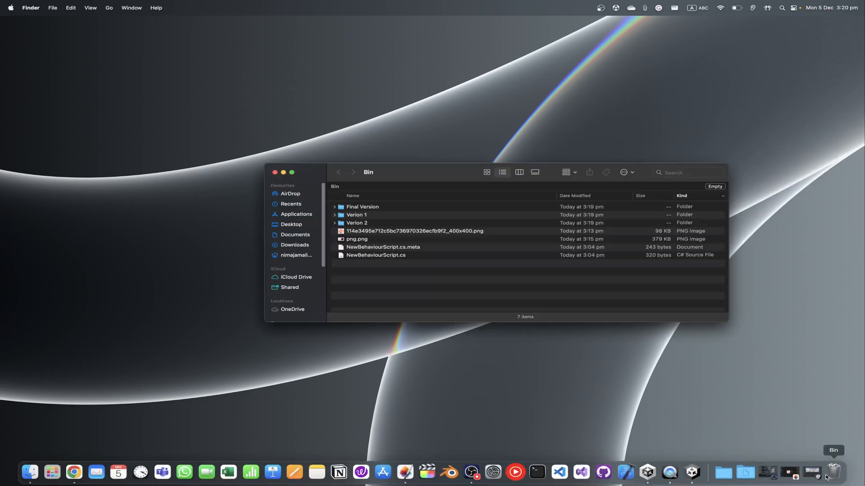
click(715, 186)
click(456, 189)
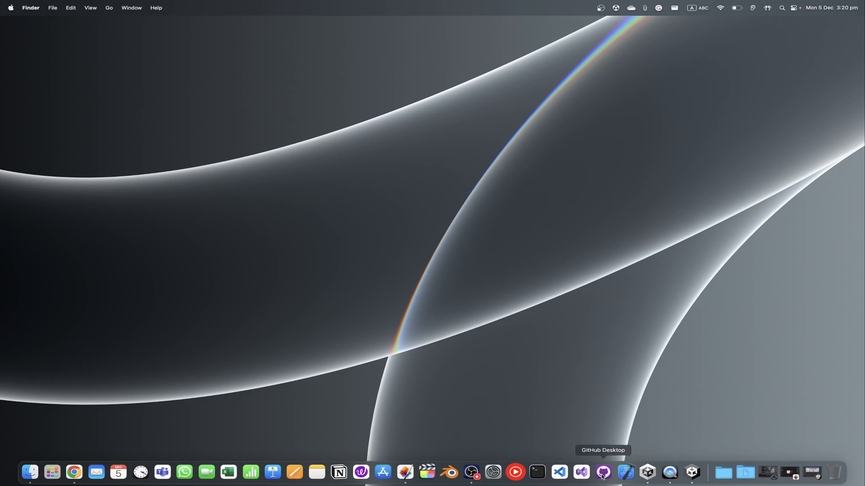
click(813, 475)
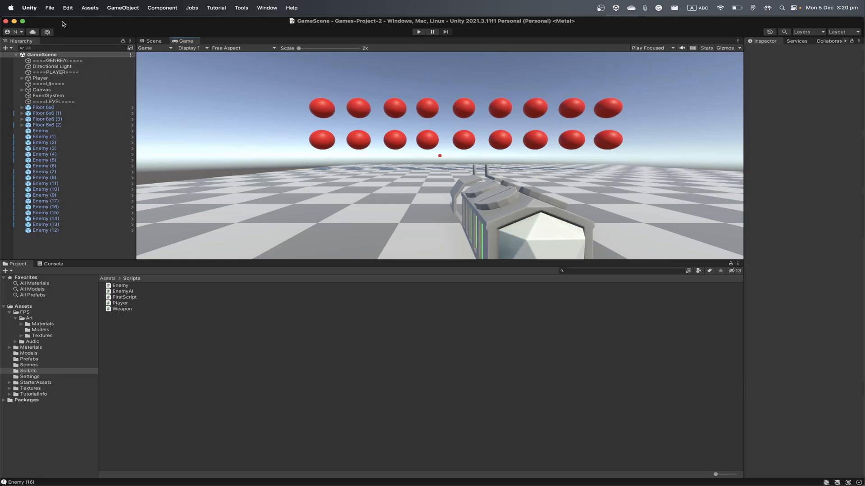
click(49, 8)
click(63, 58)
click(14, 22)
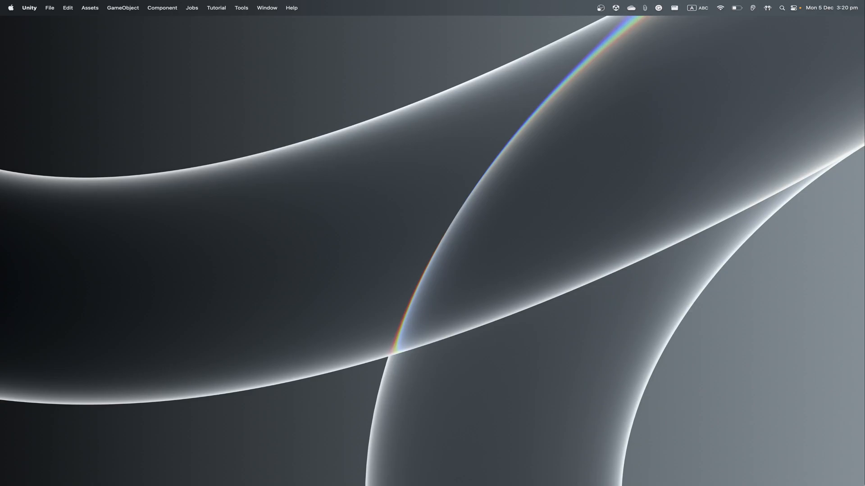
Step: Switch to GitHub Desktop and remove the missing Test repository from it
mouse_move(853, 483)
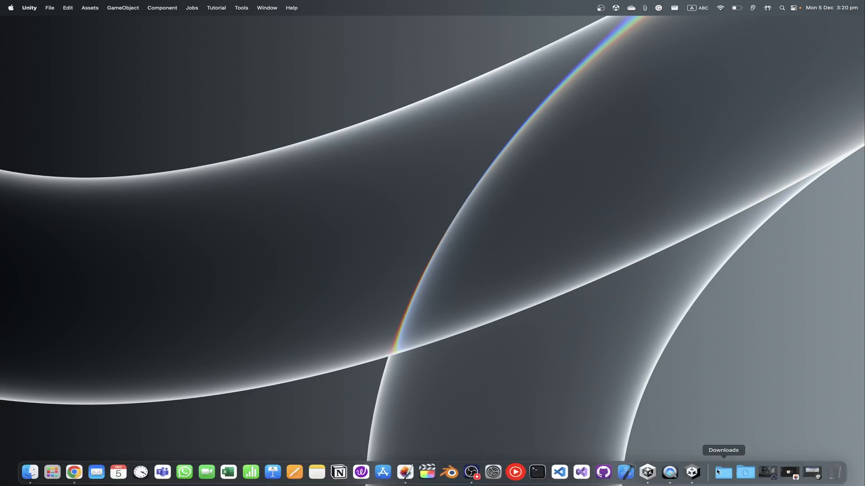
click(603, 473)
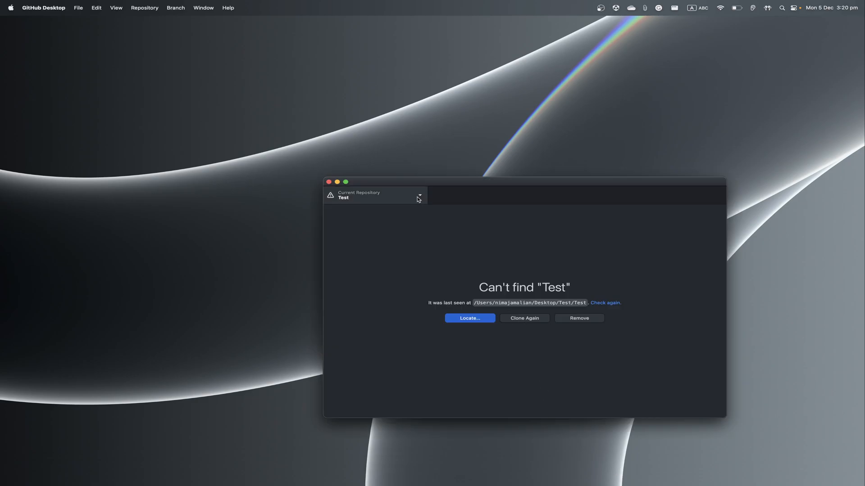
click(570, 321)
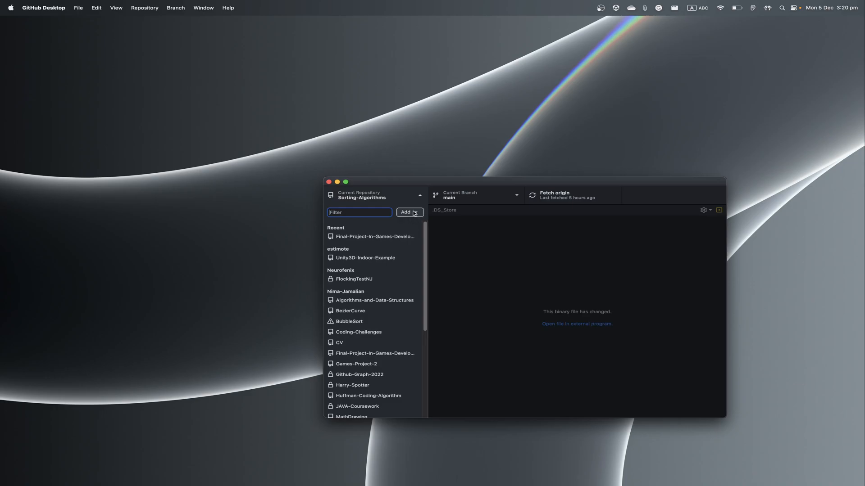
drag(389, 184, 336, 158)
click(358, 188)
Step: Switch to Chrome, search for "github download" and open the GitHub Desktop download page
mouse_move(559, 479)
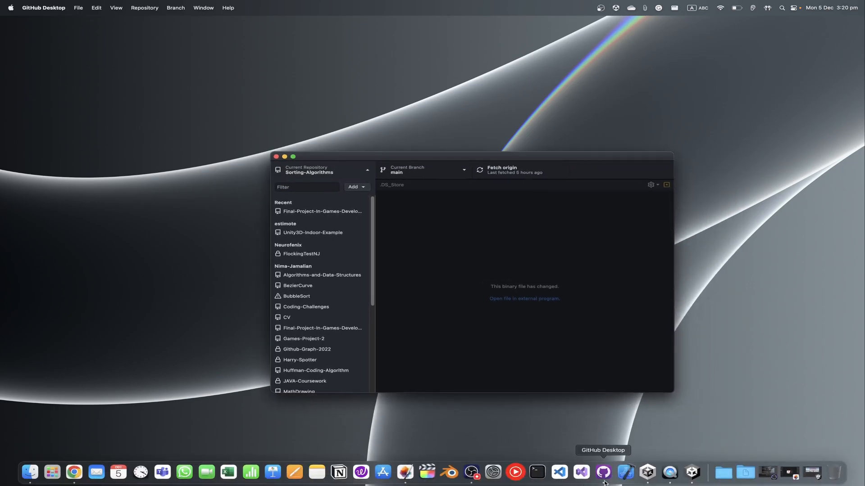
click(72, 471)
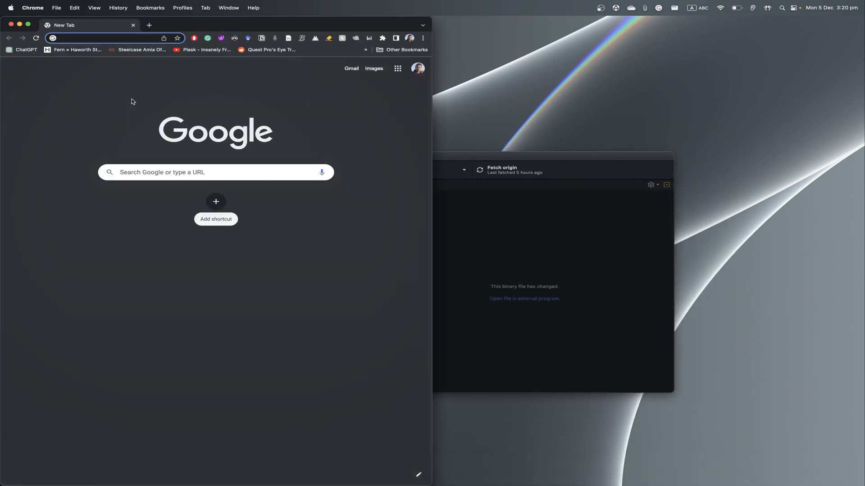
text(github download)
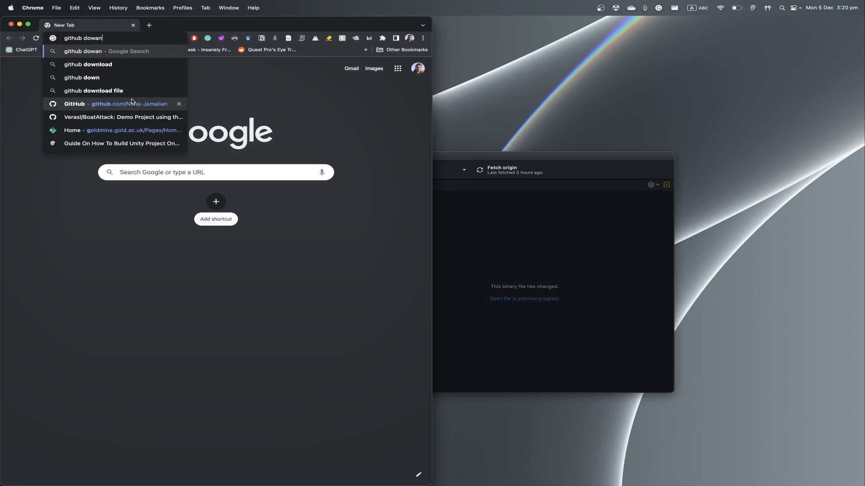
key(Return)
click(91, 140)
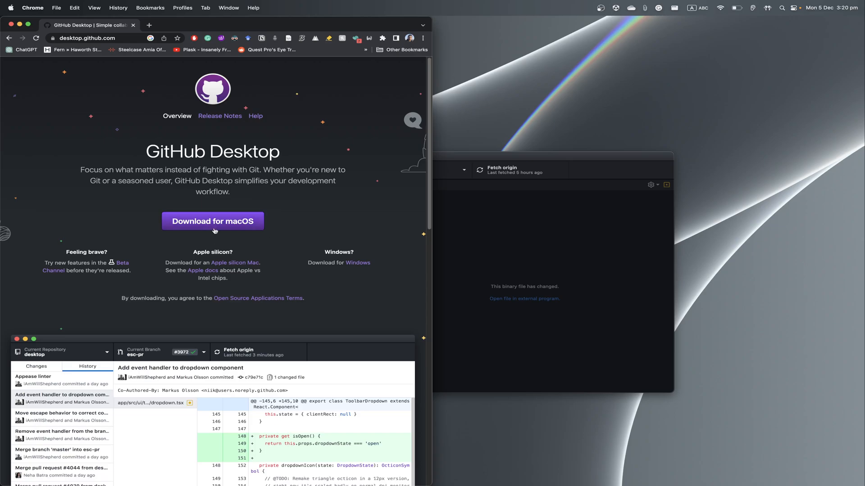
Step: Return to GitHub Desktop and start creating a new repository with the name "Mini FPS Game"
click(495, 251)
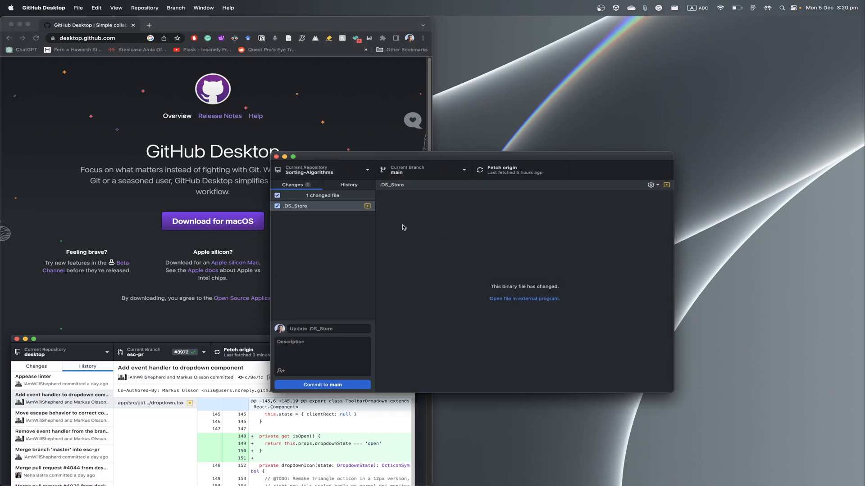
click(341, 172)
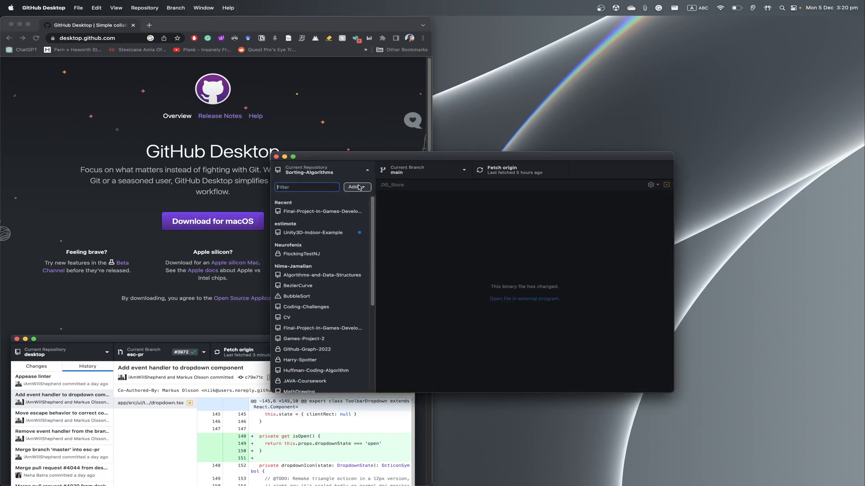
click(351, 187)
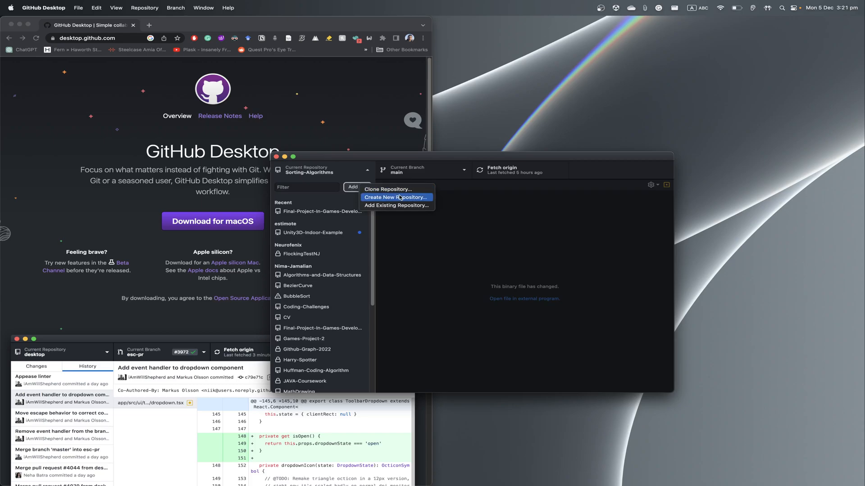
click(418, 199)
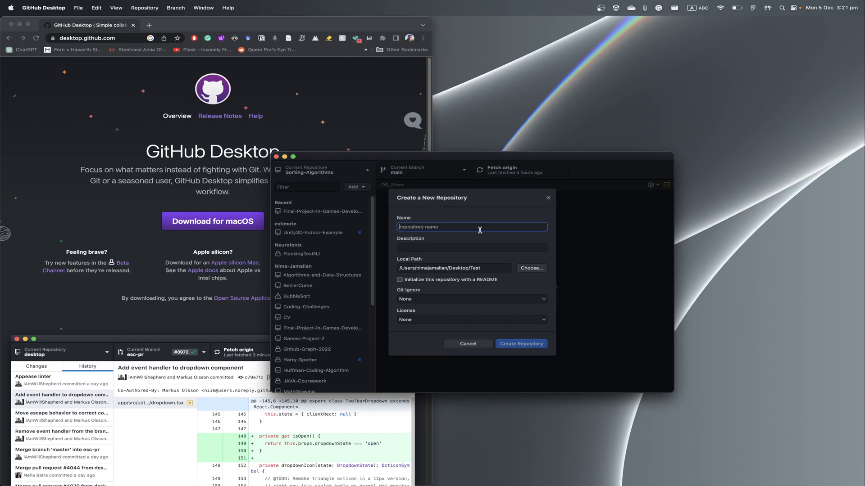
text(Mini FPS Game)
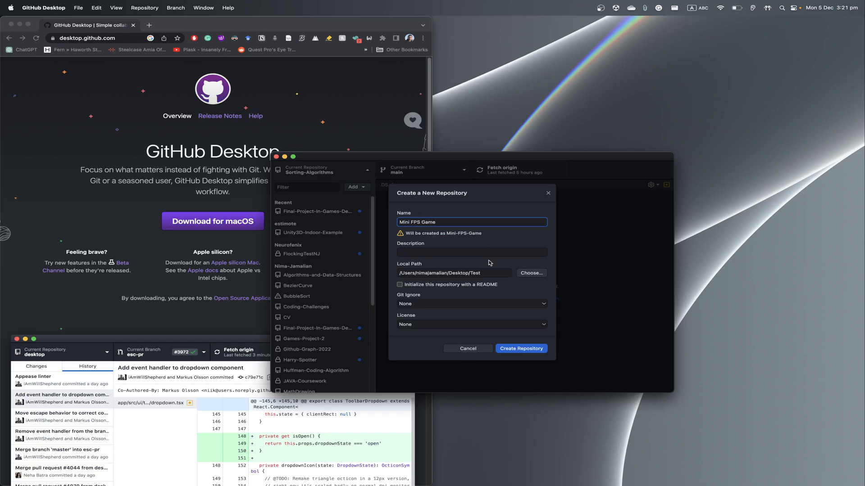
Step: Enter the description "This my 3d Unity project" and open the folder chooser for the repository's local path
click(470, 252)
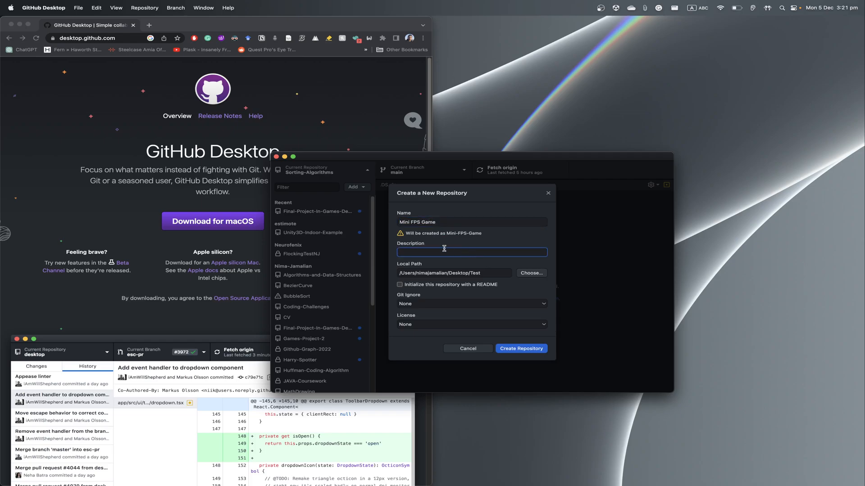
text(T)
click(531, 273)
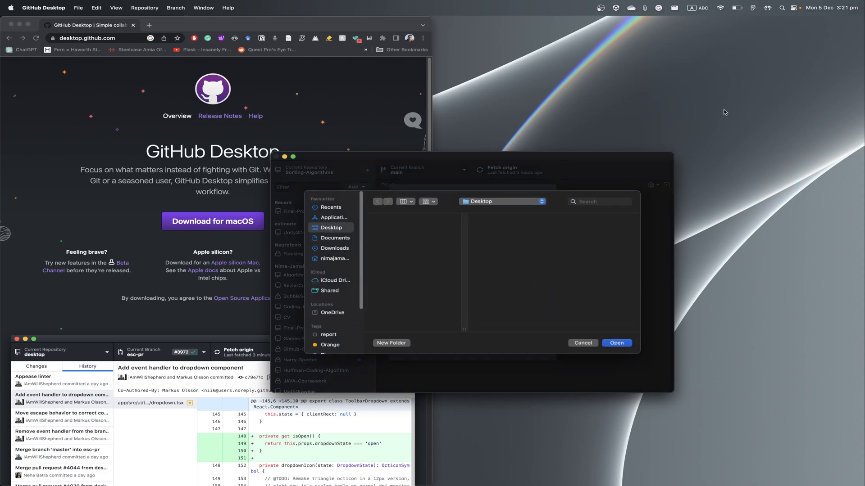
right_click(744, 90)
click(751, 93)
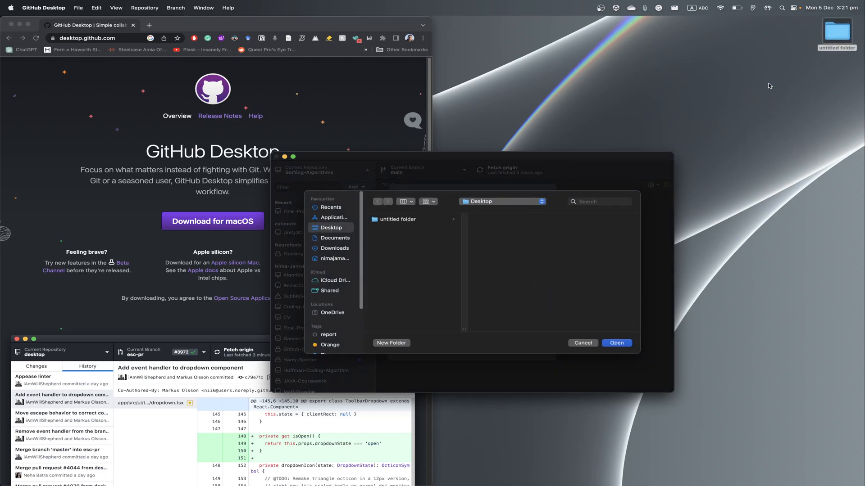
right_click(834, 34)
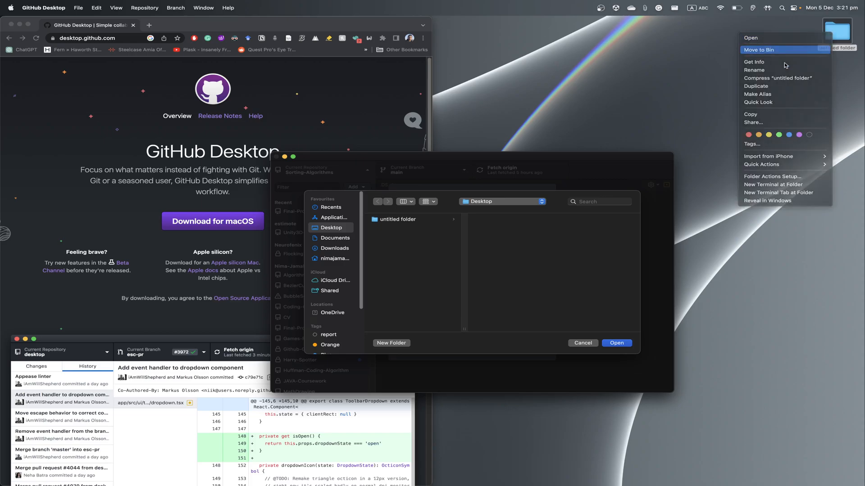
click(823, 49)
Step: Choose the Desktop as the repository's local path and enable initializing it with a README
click(618, 346)
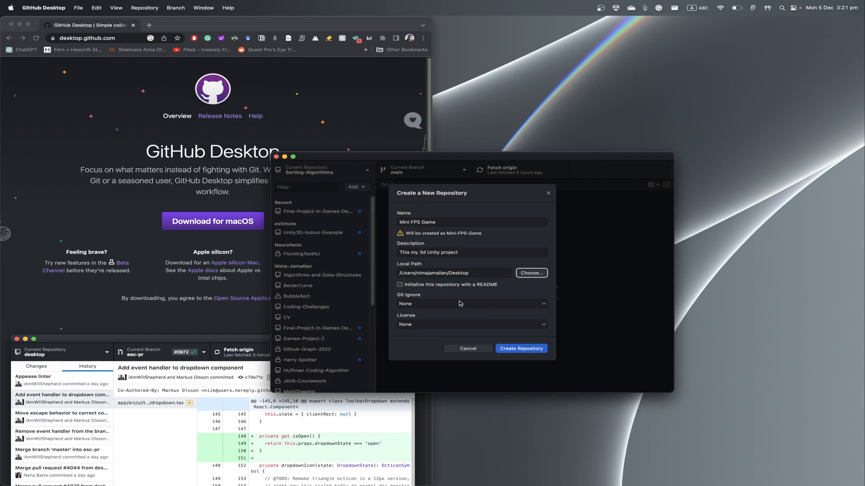
click(402, 286)
Step: Set the new repository's Git Ignore template to Unity and its license to None
click(463, 305)
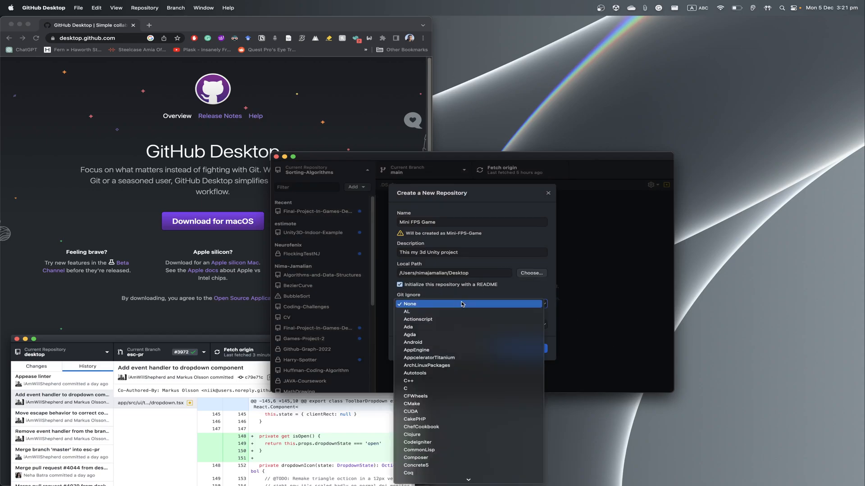
scroll(462, 304, down, 20)
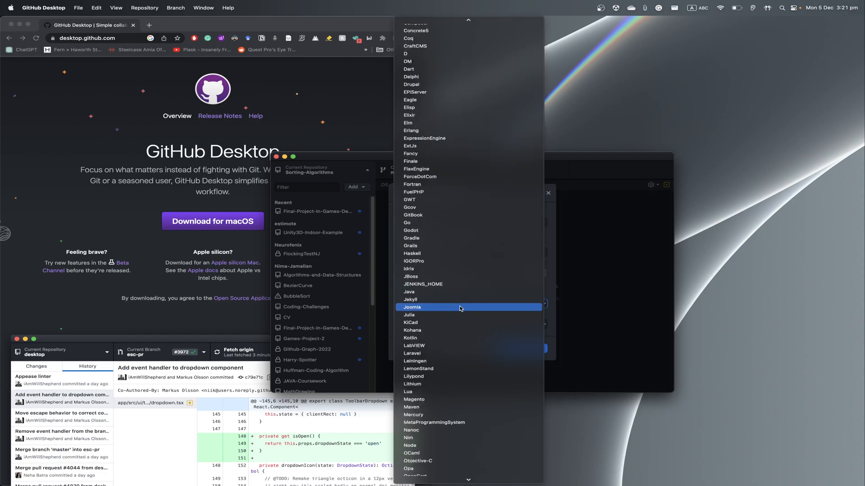
scroll(460, 308, down, 10)
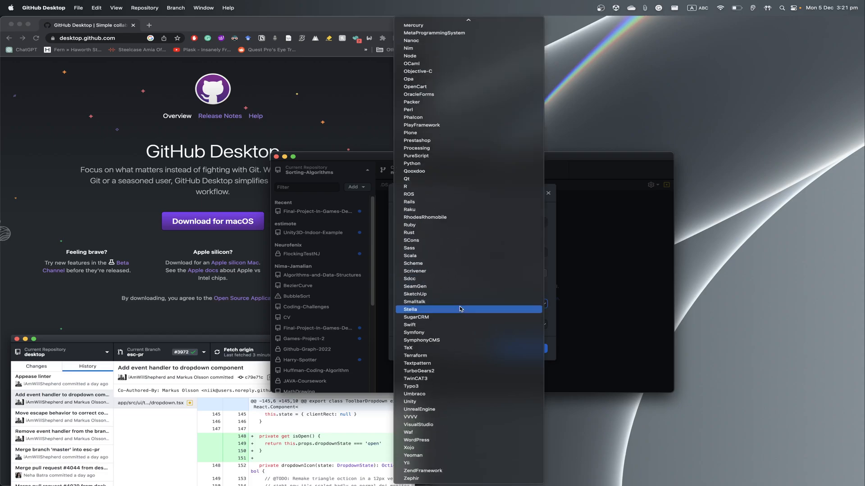
click(422, 405)
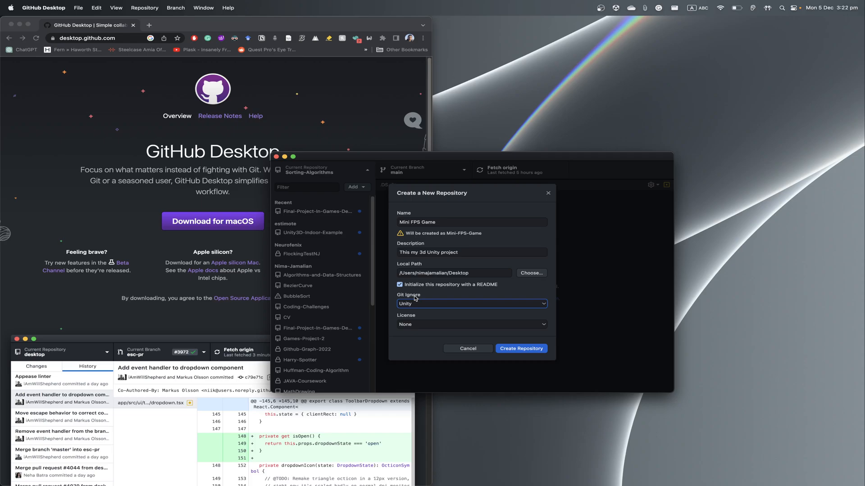
click(426, 325)
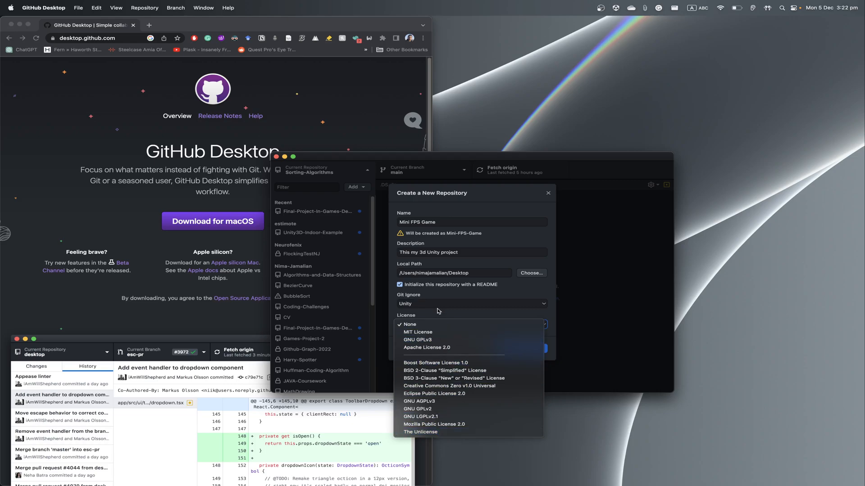
click(427, 324)
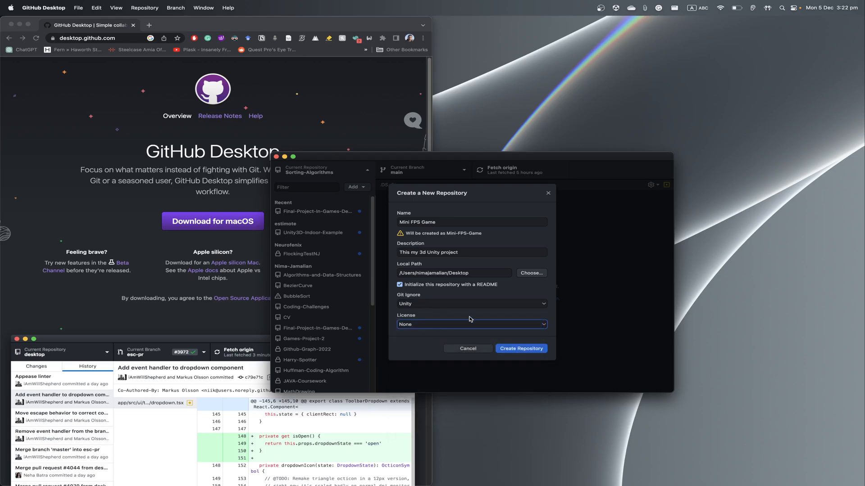
Step: Create the Mini FPS Game repository, and open its new Mini-FPS-Game folder from the Desktop to inspect the files
click(531, 350)
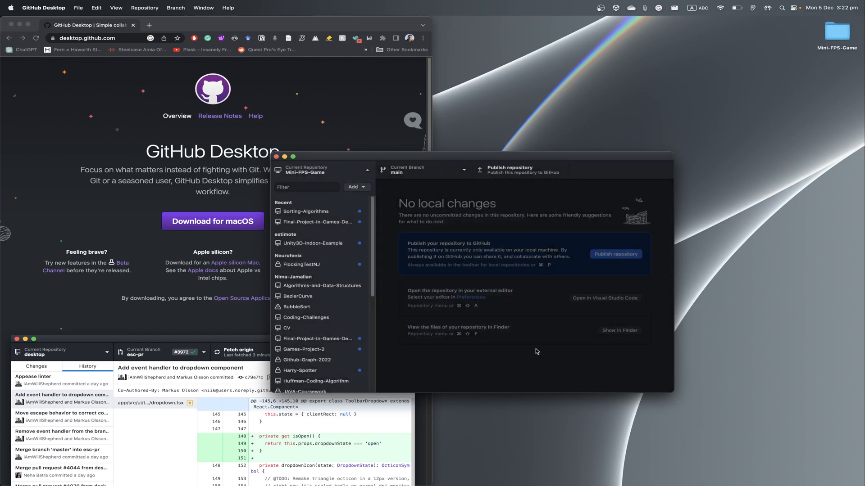
click(584, 203)
double_click(837, 31)
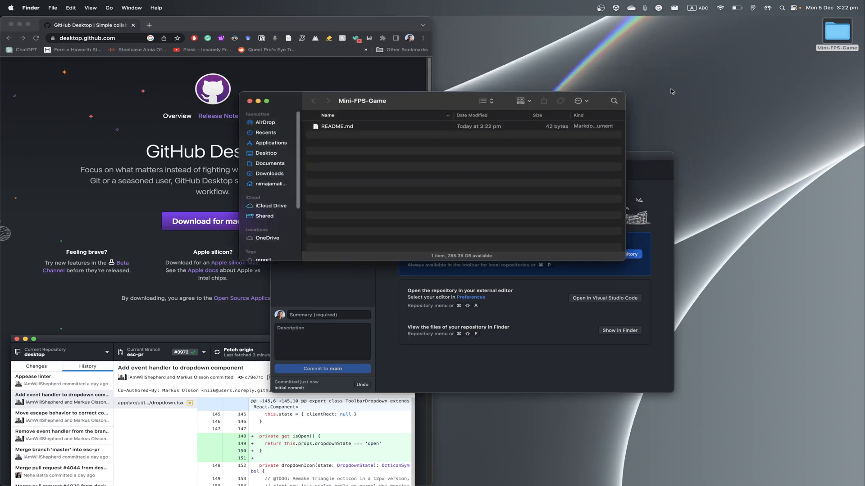
drag(394, 107, 605, 56)
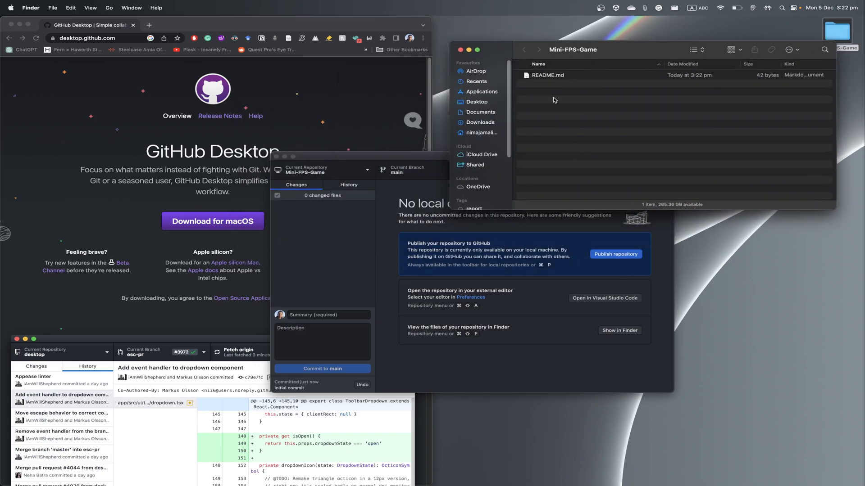
click(439, 253)
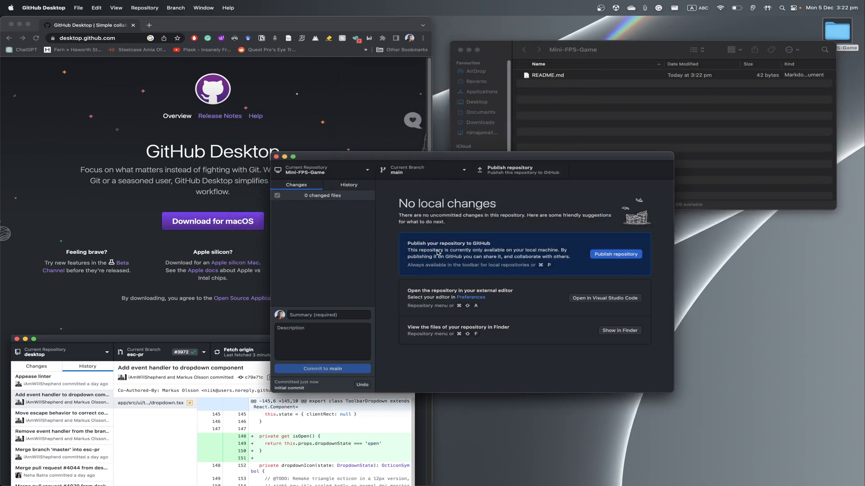
Step: Enter "My repo" as the commit summary in GitHub Desktop
click(349, 313)
text(My rep)
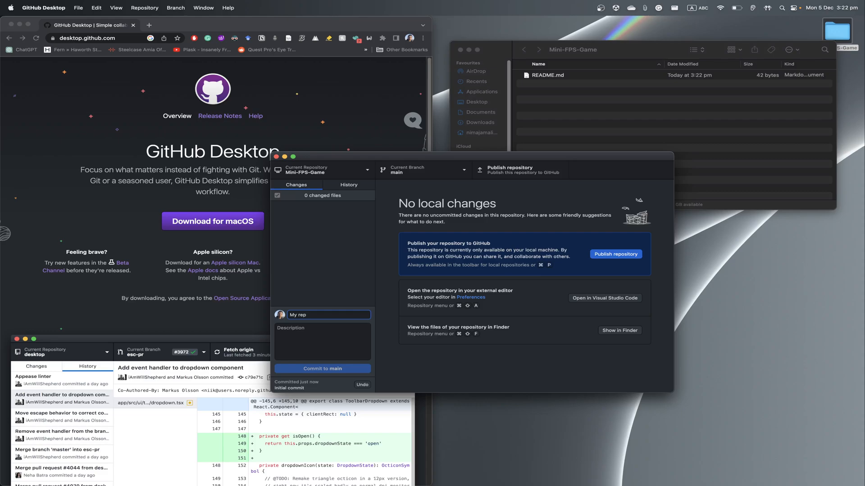
text(o)
drag(317, 314, 261, 319)
key(super+x)
key(super+v)
key(super+a)
key(super+x)
key(super+v)
Step: Publish the Mini-FPS-Game repository to GitHub.com with its code kept private
drag(636, 59, 635, 51)
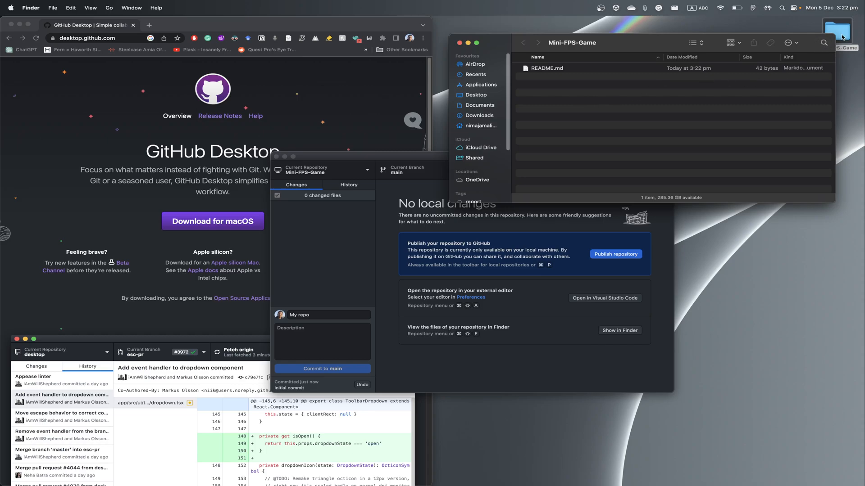
click(335, 318)
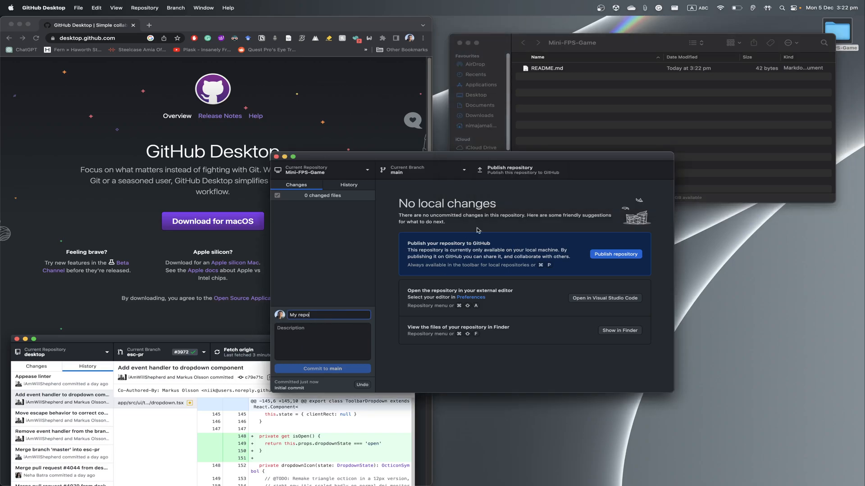
click(507, 175)
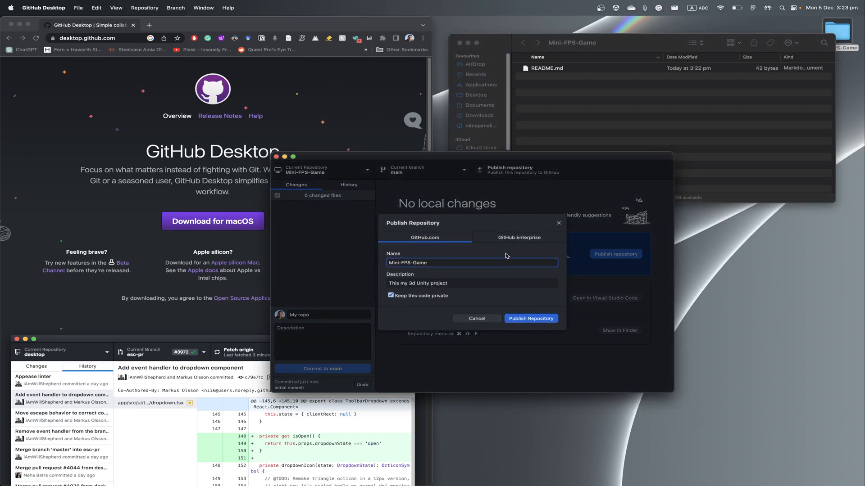
click(521, 319)
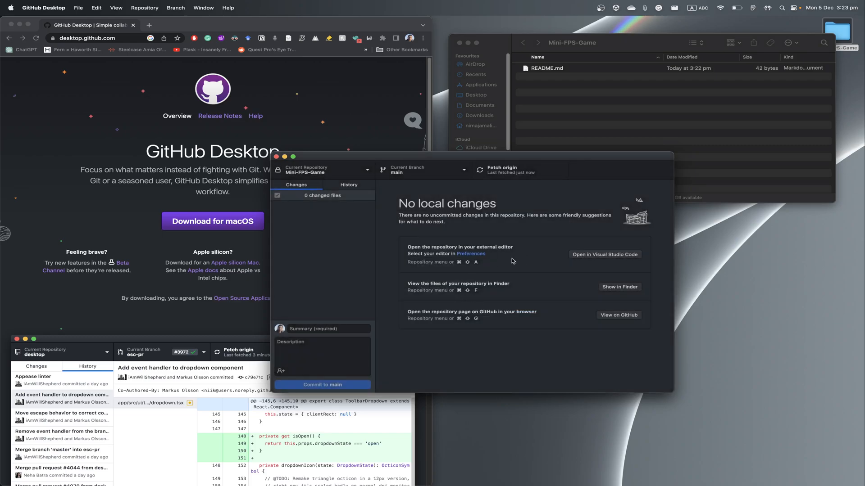
Step: Switch to Chrome and open the Mini-FPS-Game repository from the GitHub profile's repository list in a new tab
click(163, 92)
click(149, 24)
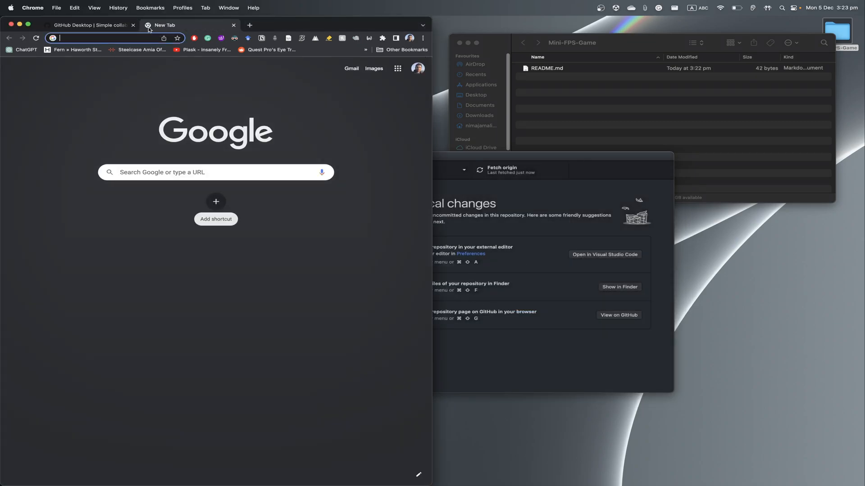
text(github.com/Nima-Jamalian)
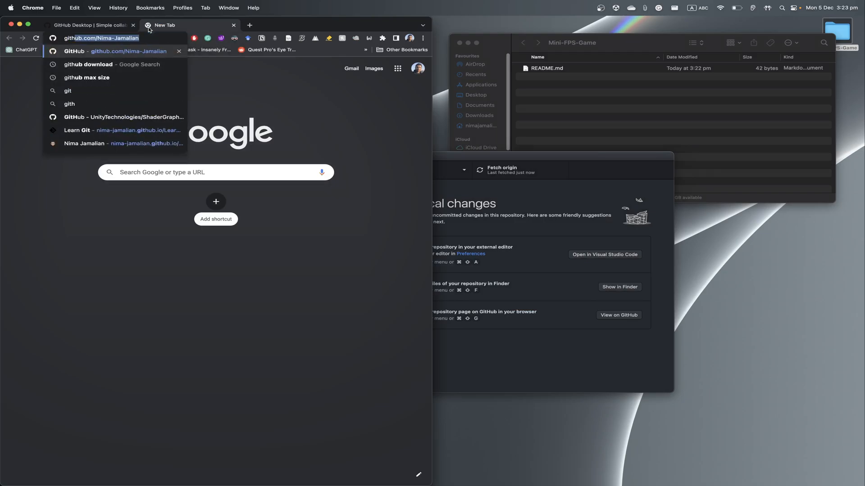
key(Return)
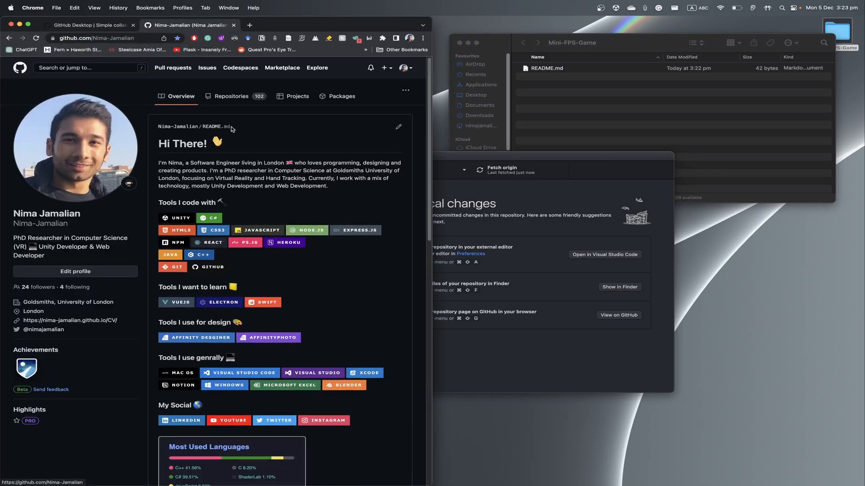
click(232, 96)
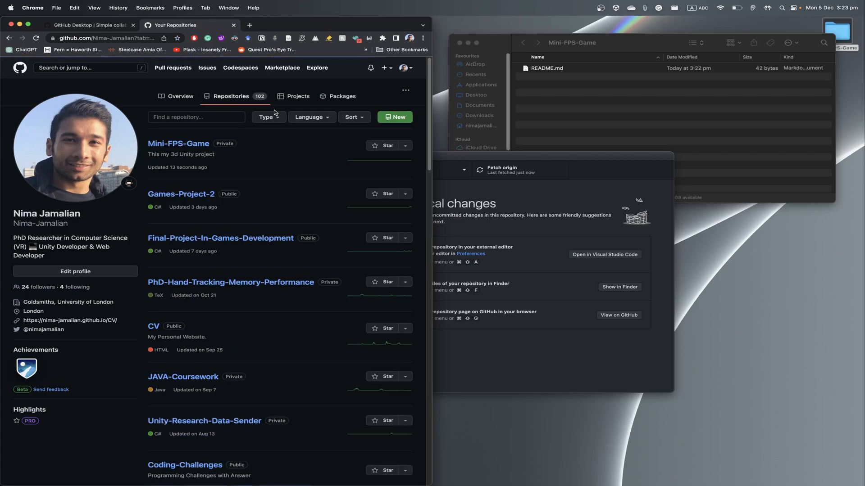
click(168, 149)
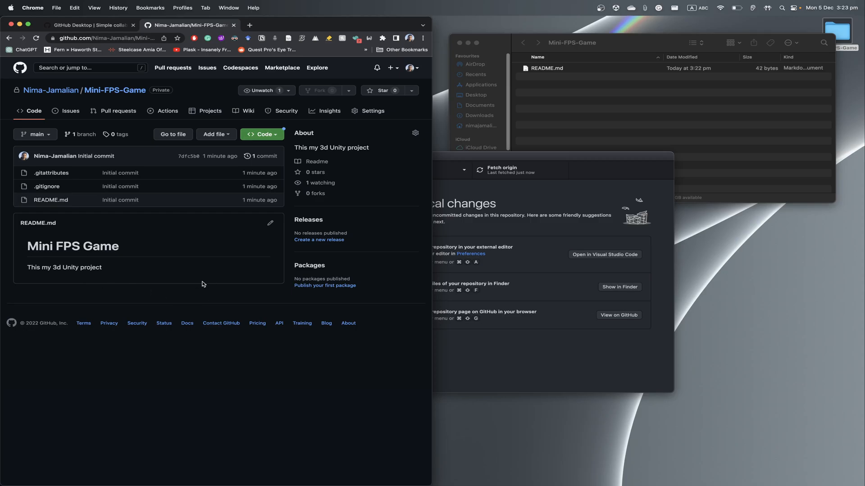
Step: Examine the visibility options in the Mini-FPS-Game repository's general settings and return to its code page
click(358, 113)
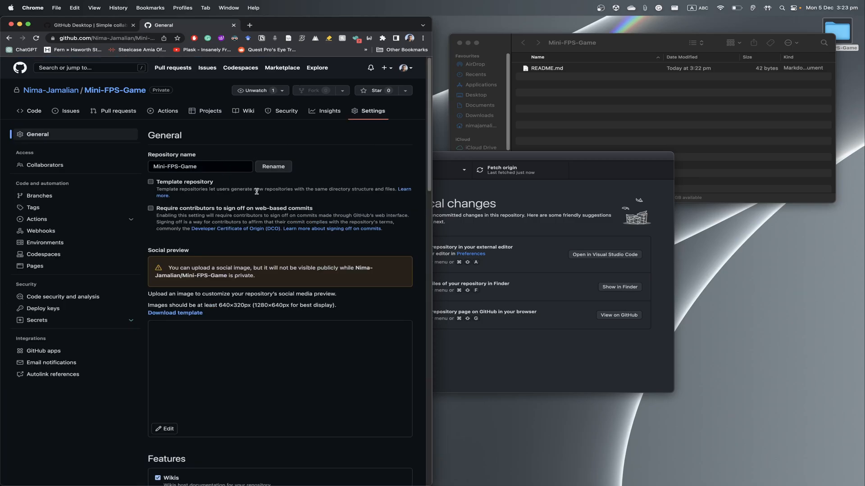
scroll(255, 194, down, 20)
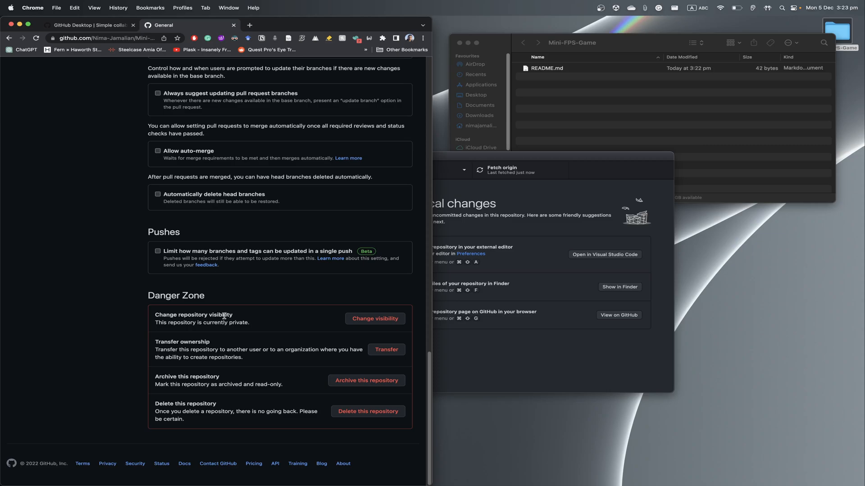
click(367, 320)
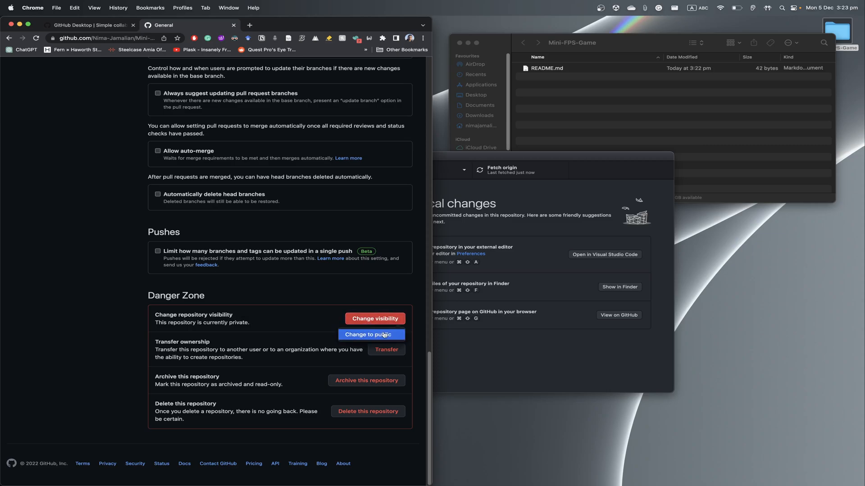
click(300, 315)
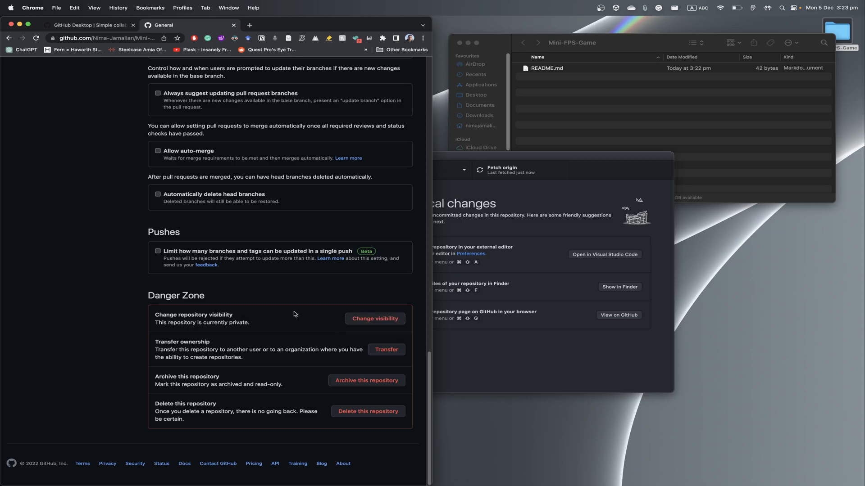
scroll(300, 313, up, 20)
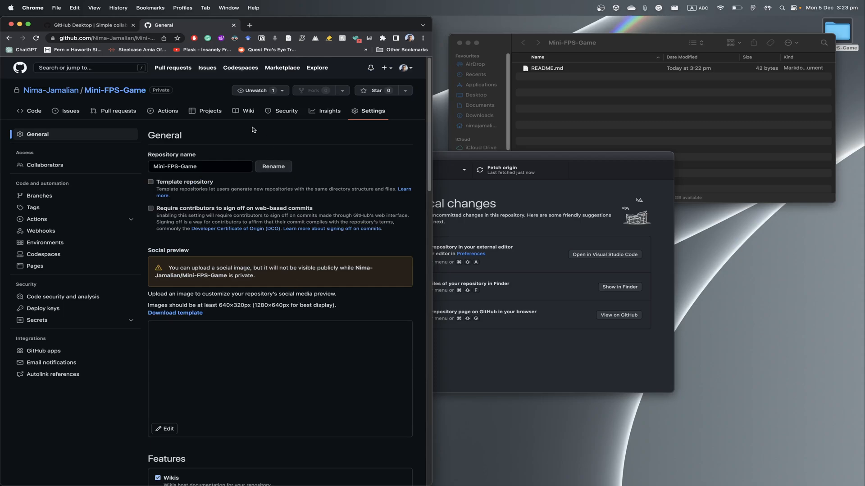
click(106, 91)
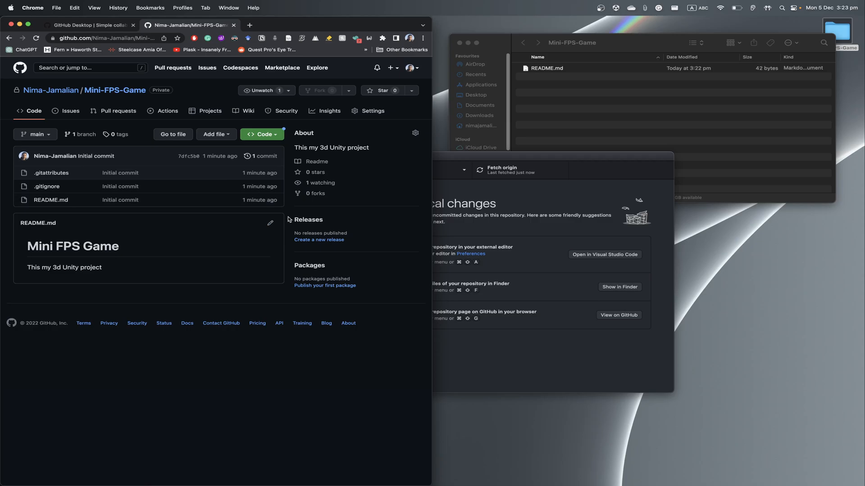
Step: Edit README.md on GitHub, adding "(FPS Game)" to the end of the project description line
click(270, 225)
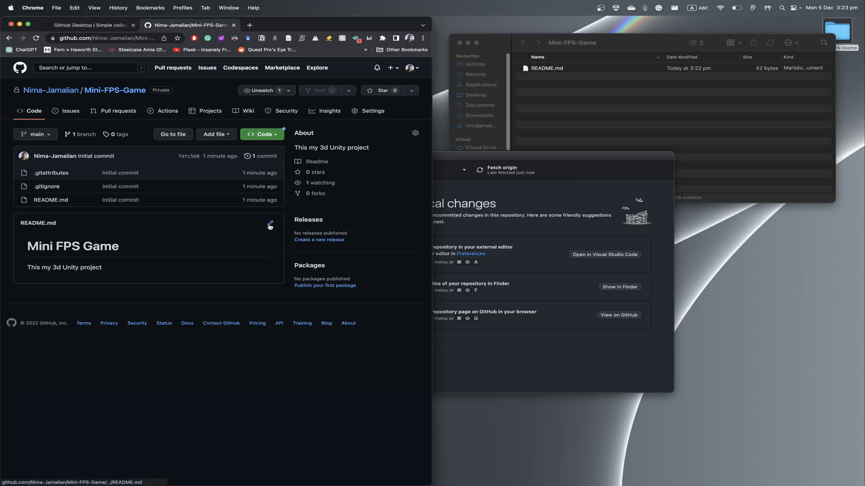
click(148, 172)
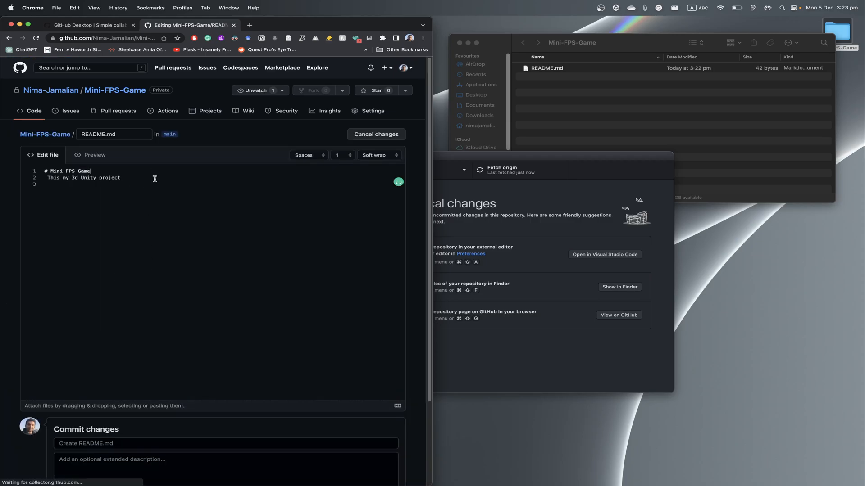
text(()
key(BackSpace)
Step: Commit the README.md edit directly to the main branch and return to the repository's main page
scroll(270, 173, down, 3)
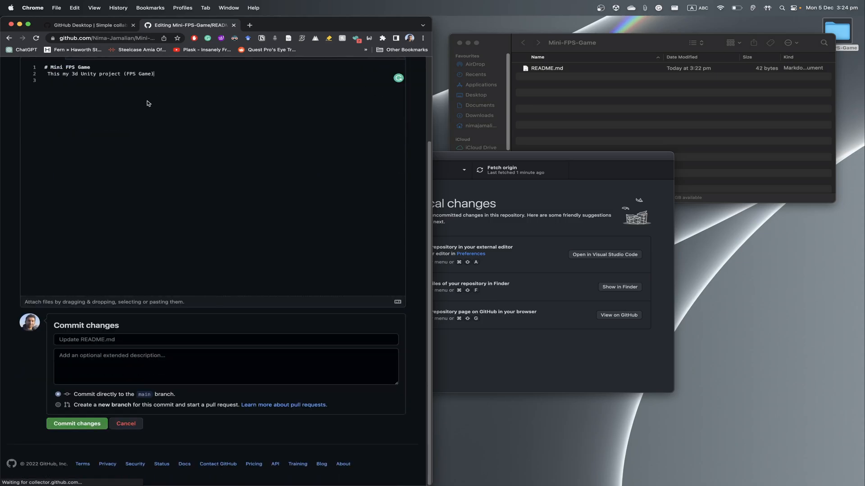
click(96, 340)
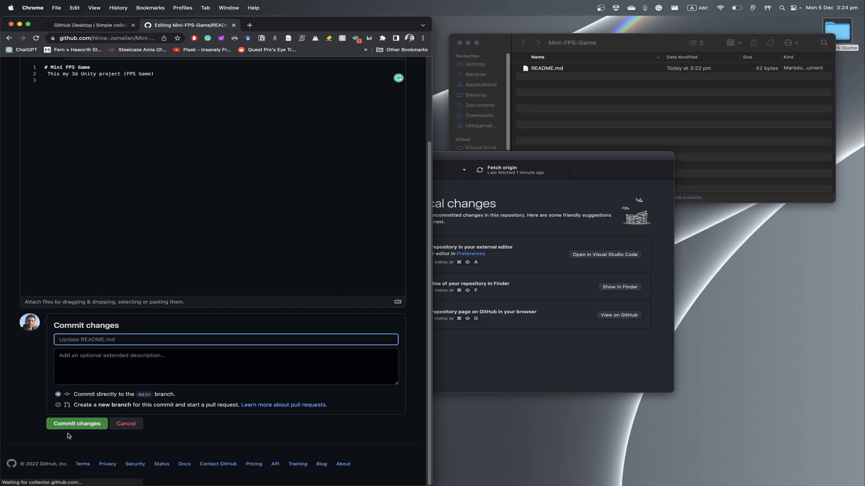
click(81, 428)
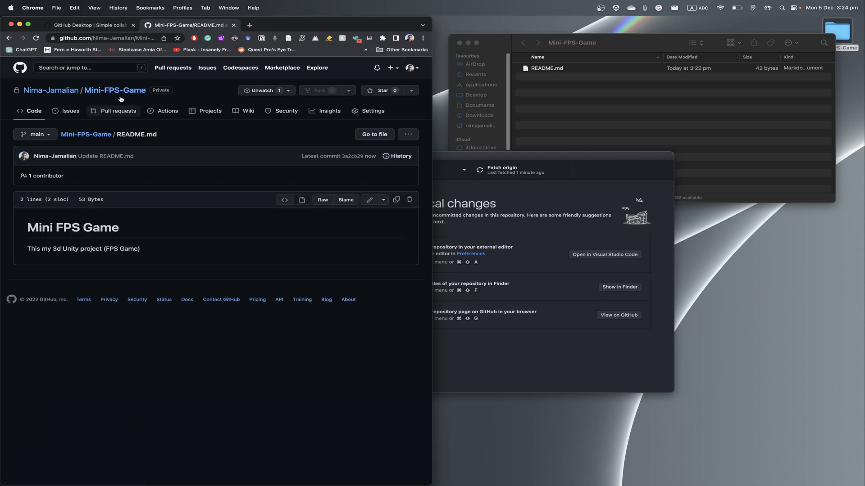
click(119, 91)
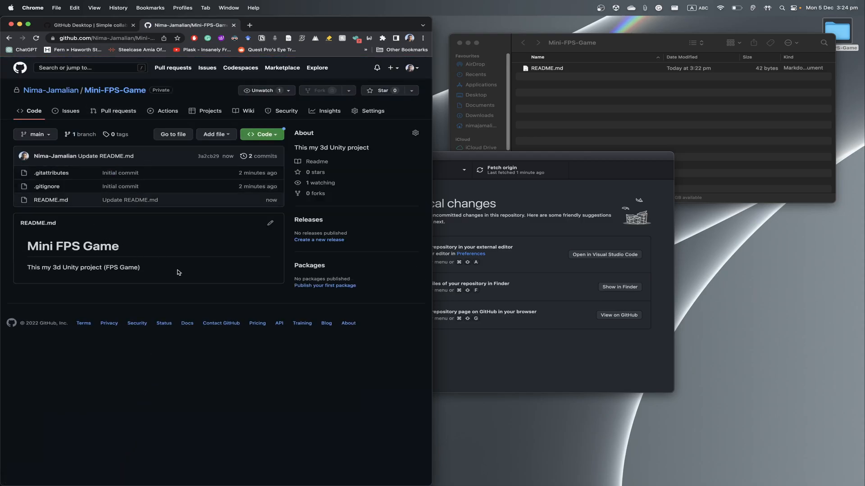
Step: Open the local README.md from the Mini-FPS-Game folder in Visual Studio Code to compare it with the GitHub version
drag(106, 267, 138, 269)
click(543, 74)
click(545, 69)
click(544, 89)
click(545, 69)
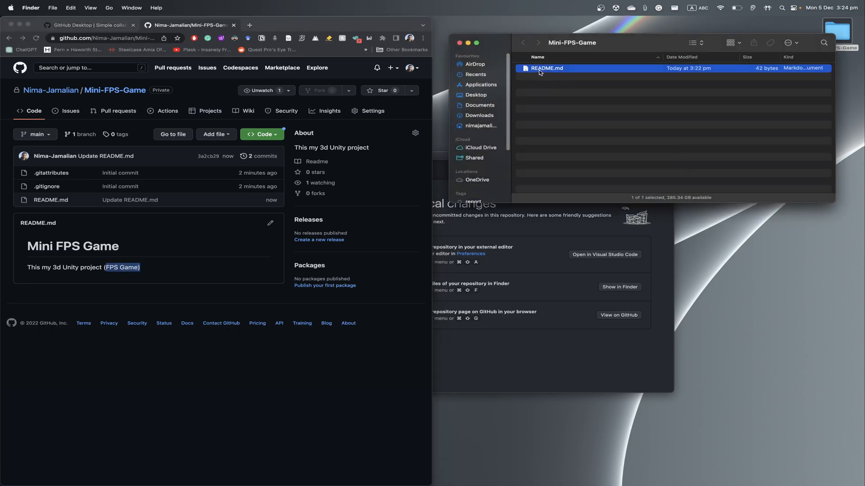
click(831, 34)
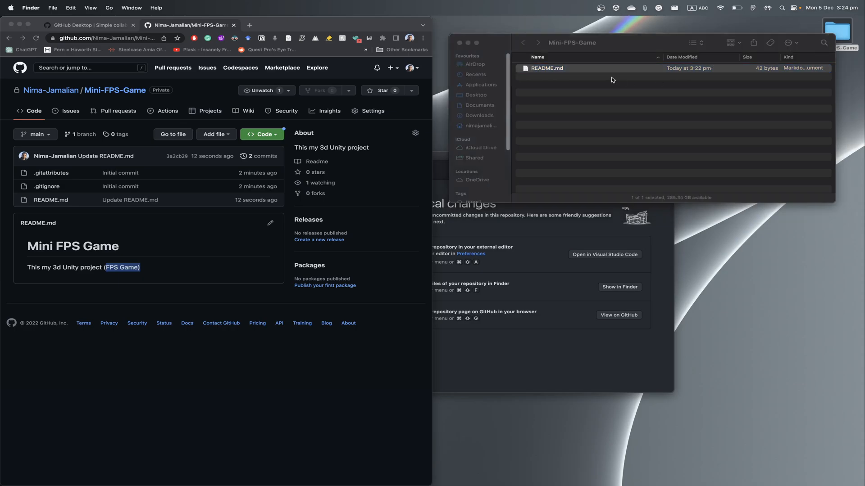
click(542, 69)
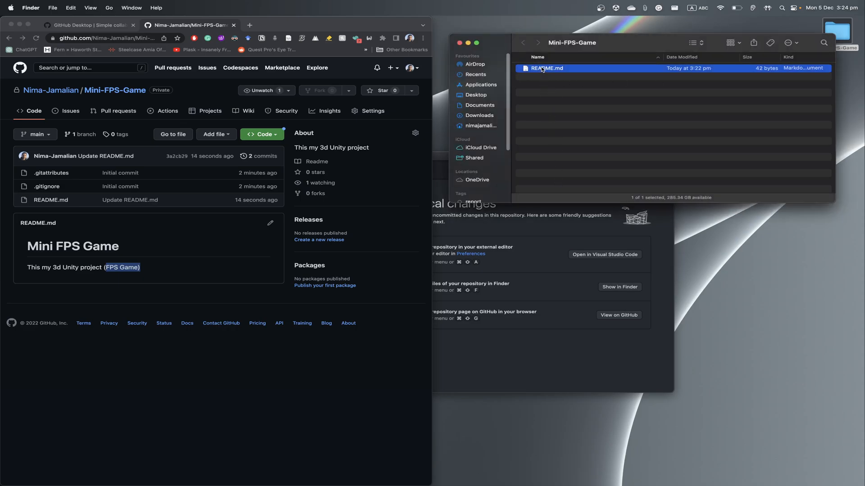
mouse_move(475, 485)
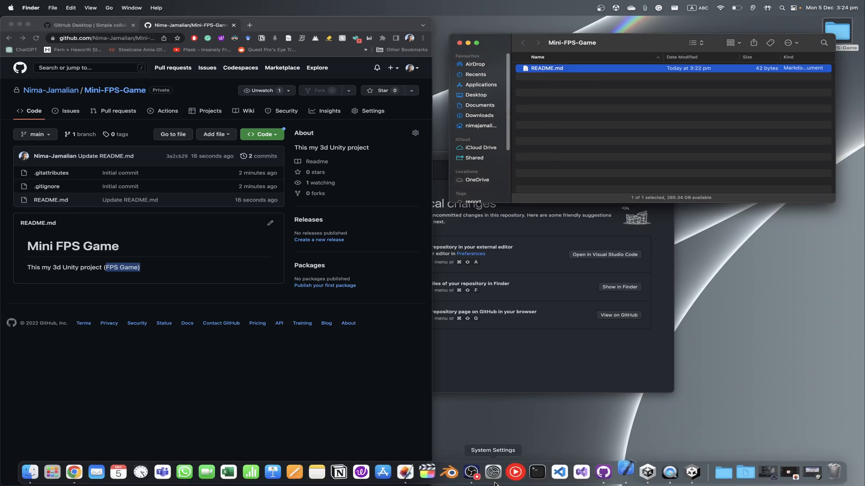
right_click(547, 72)
mouse_move(590, 82)
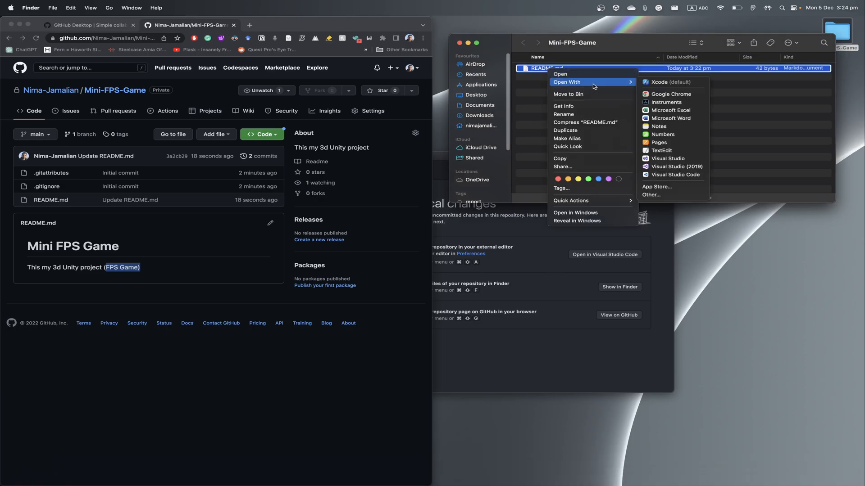
click(681, 176)
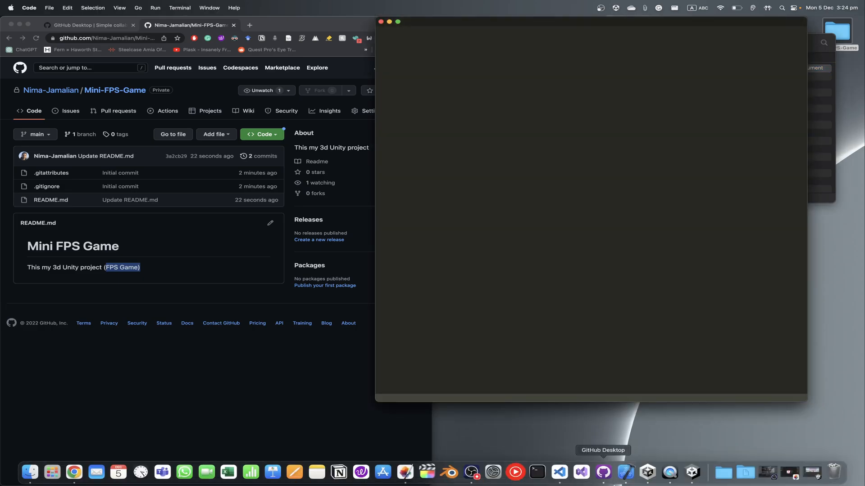
Step: Quit Xcode and close the Visual Studio Code window with README.md, returning to GitHub Desktop
right_click(624, 472)
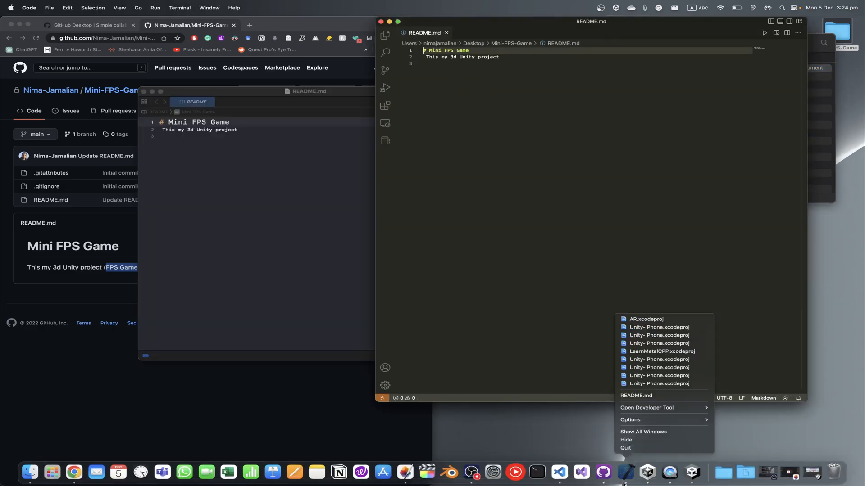
click(625, 448)
right_click(625, 482)
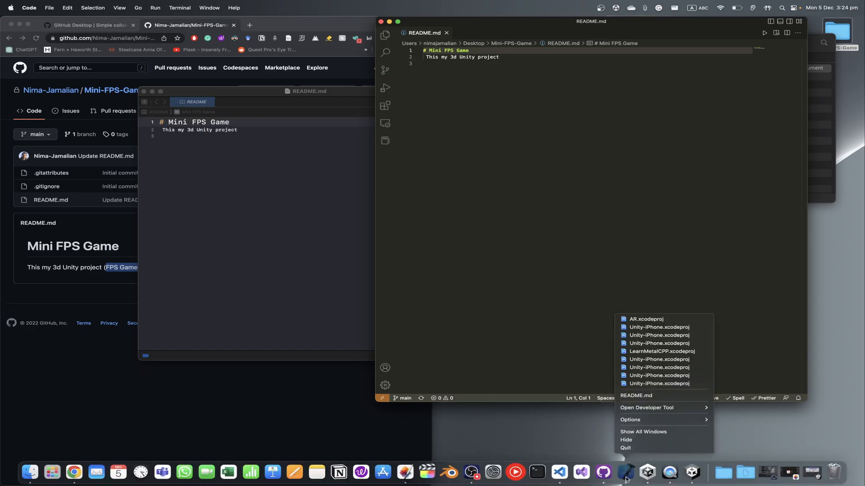
click(625, 447)
click(381, 21)
click(521, 346)
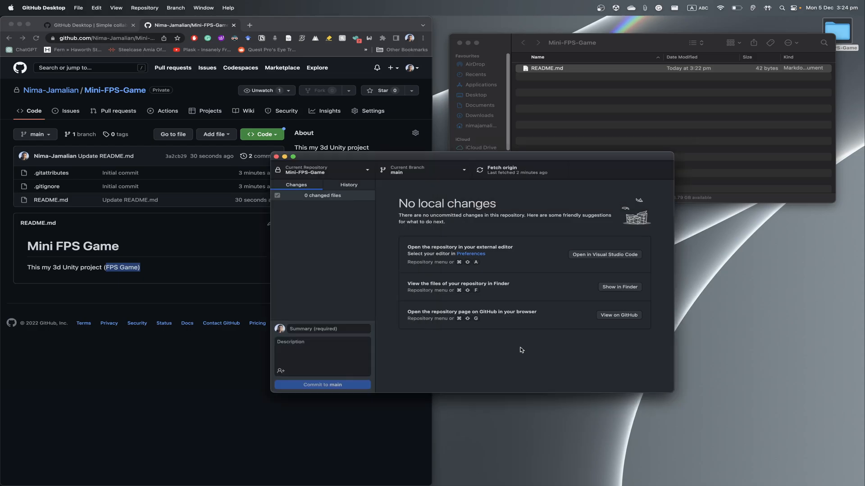
Step: Fetch the latest changes from origin for the Mini-FPS-Game repository
drag(440, 152, 522, 153)
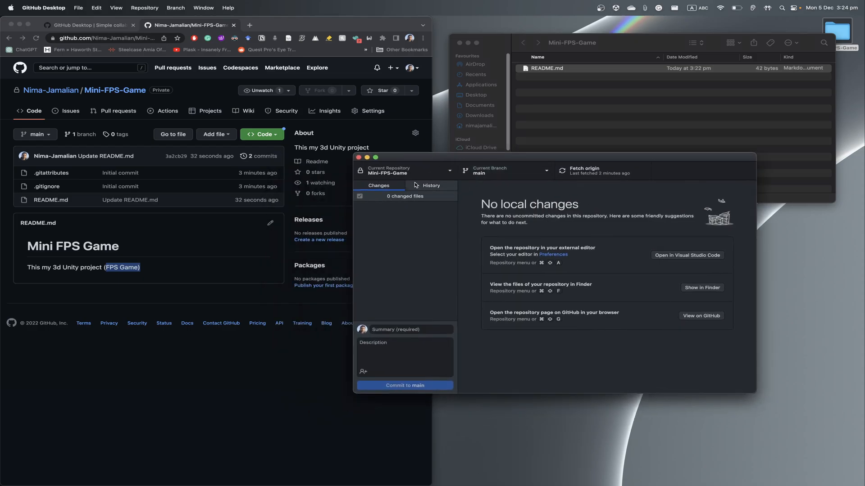
click(403, 172)
click(534, 243)
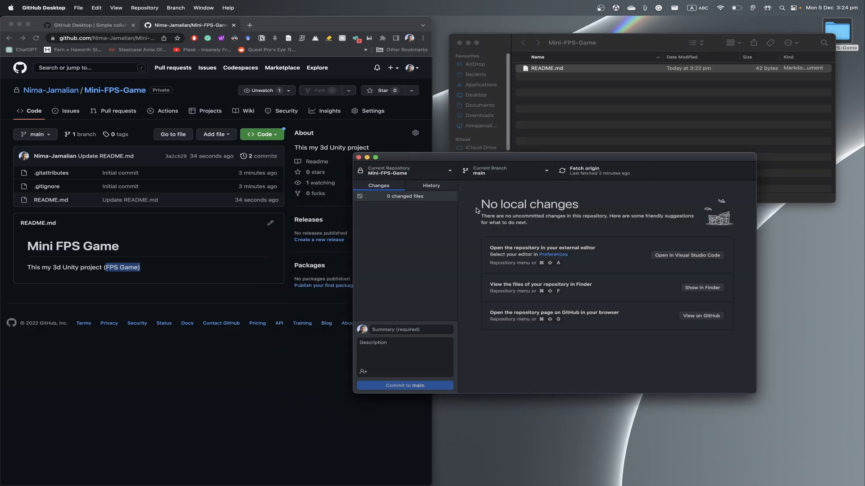
click(581, 172)
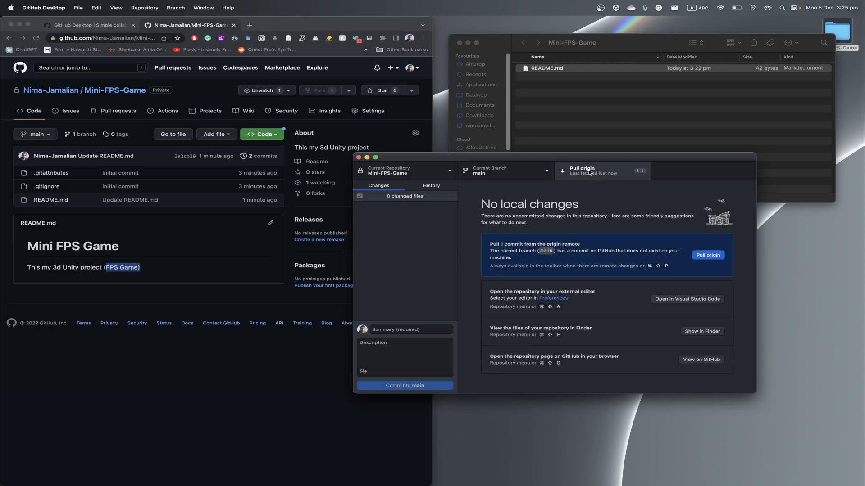
Step: Arrange the Mini-FPS-Game Finder window above the GitHub Desktop window, keeping both beside the browser
drag(473, 158, 507, 143)
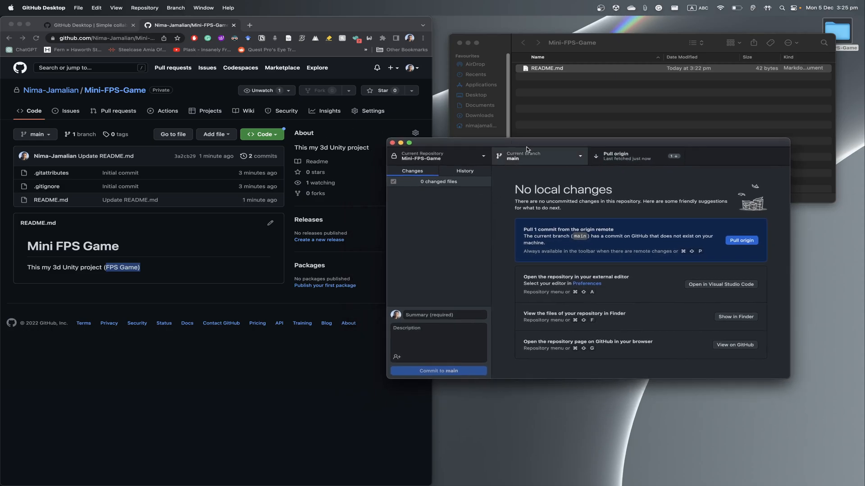
click(82, 339)
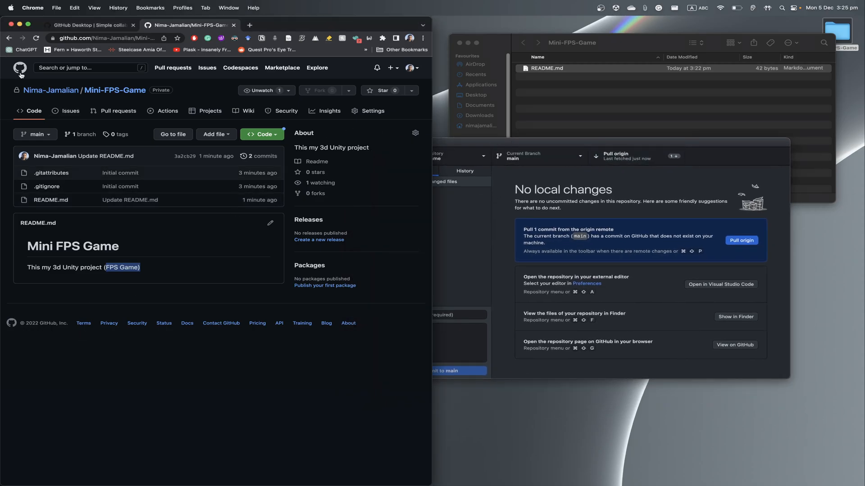
mouse_move(27, 86)
drag(645, 46, 595, 37)
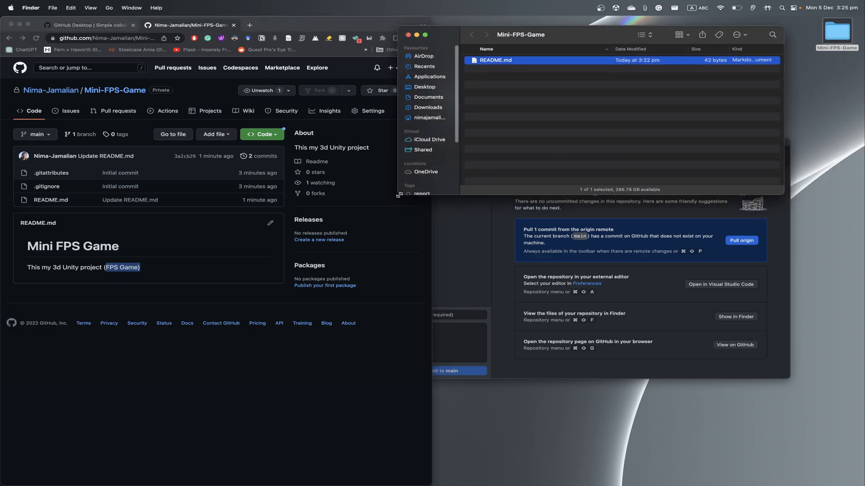
drag(399, 195, 464, 137)
click(528, 153)
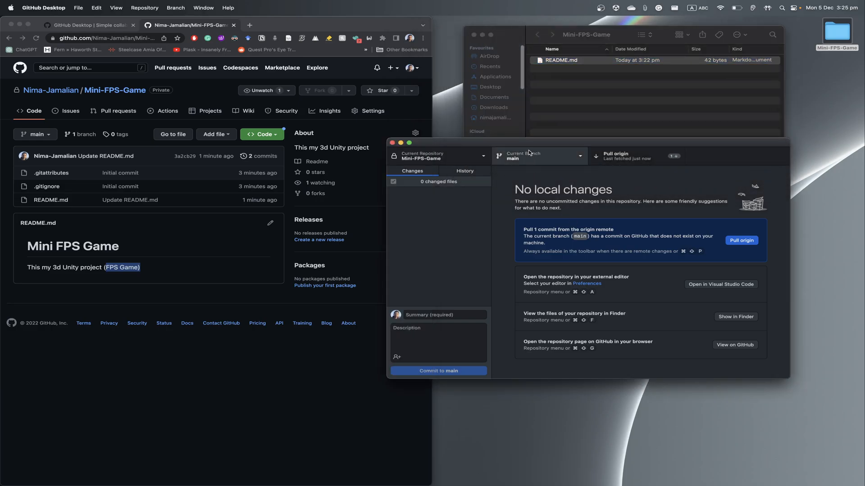
drag(528, 153, 572, 212)
click(545, 137)
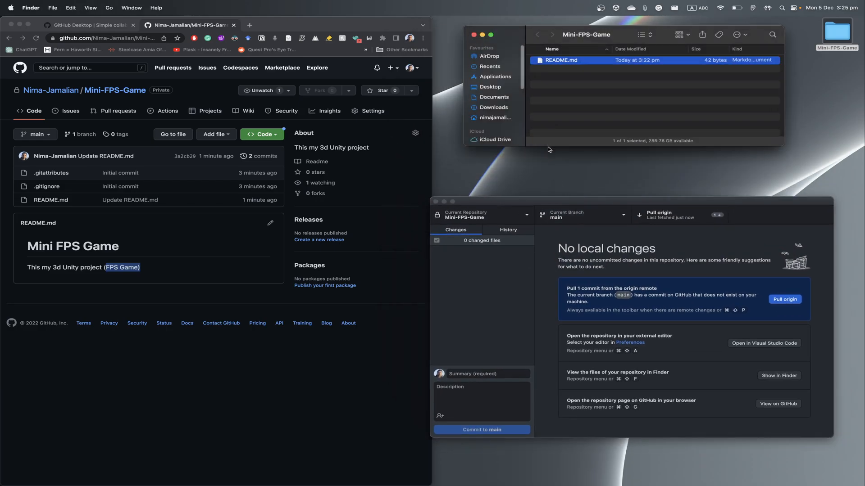
drag(547, 147, 547, 192)
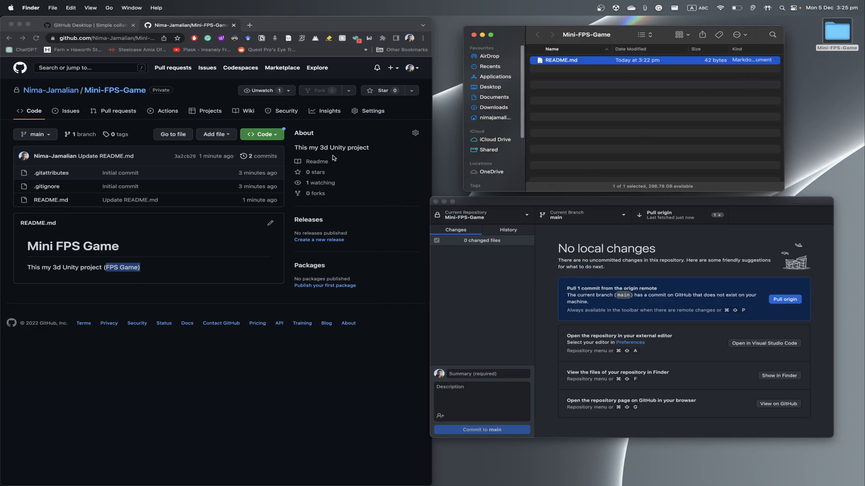
Step: Pull the README.md commit from origin into the local Mini-FPS-Game repository
click(21, 305)
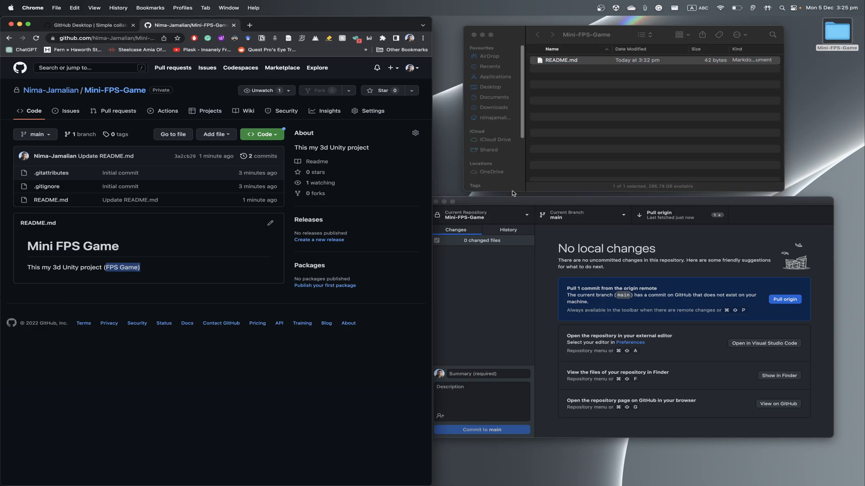
click(708, 234)
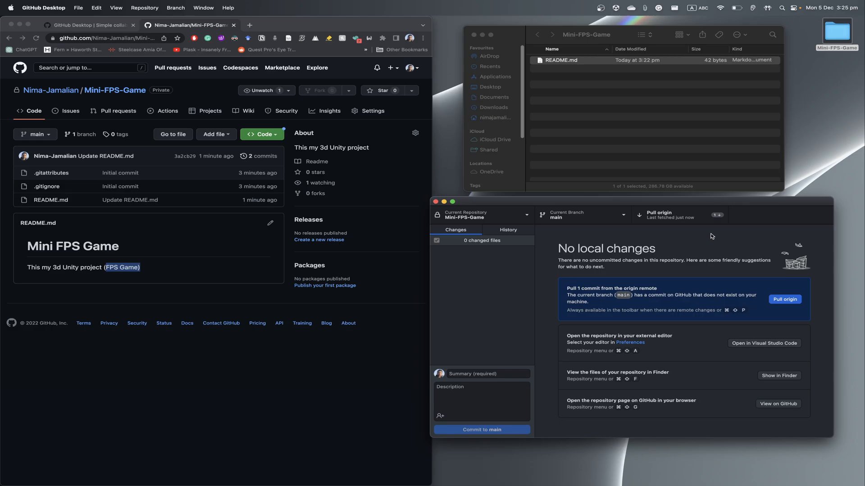
drag(671, 218, 694, 219)
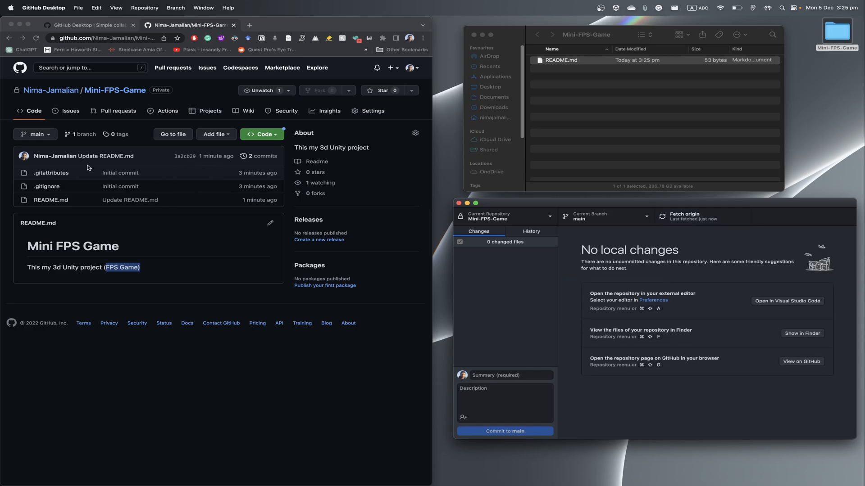
Step: Open the local README.md in Visual Studio Code to check the pulled text, and close the editor window
click(668, 92)
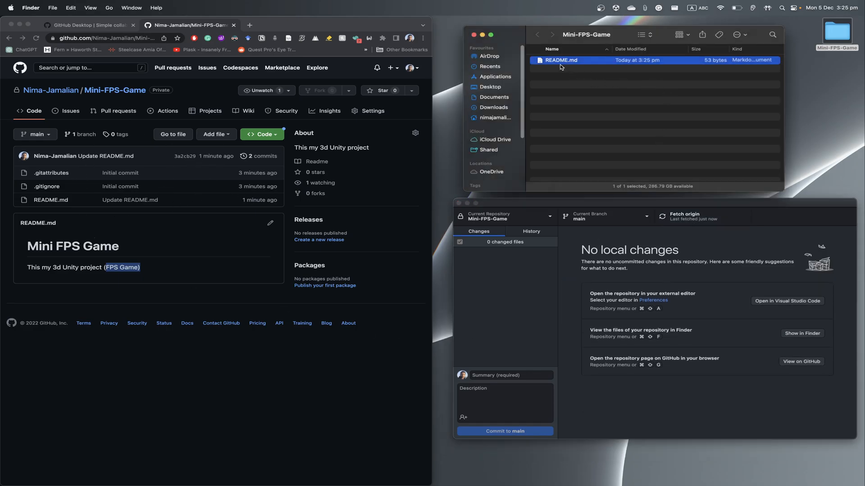
right_click(558, 64)
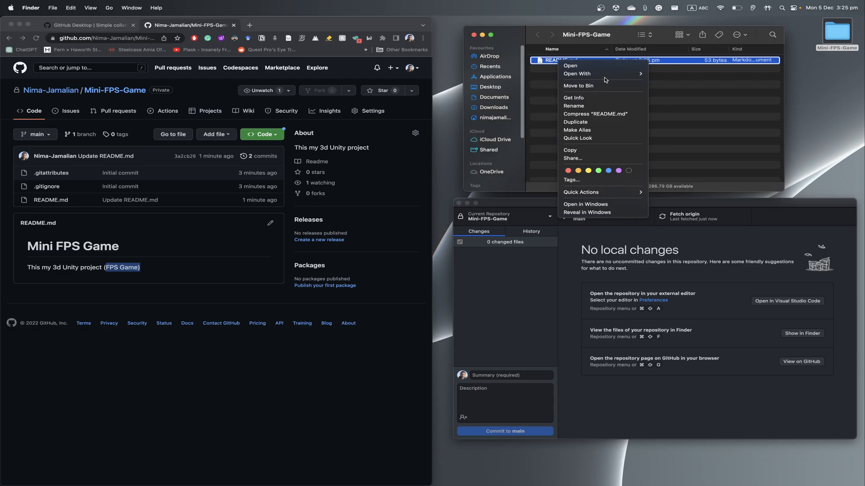
mouse_move(606, 75)
click(687, 163)
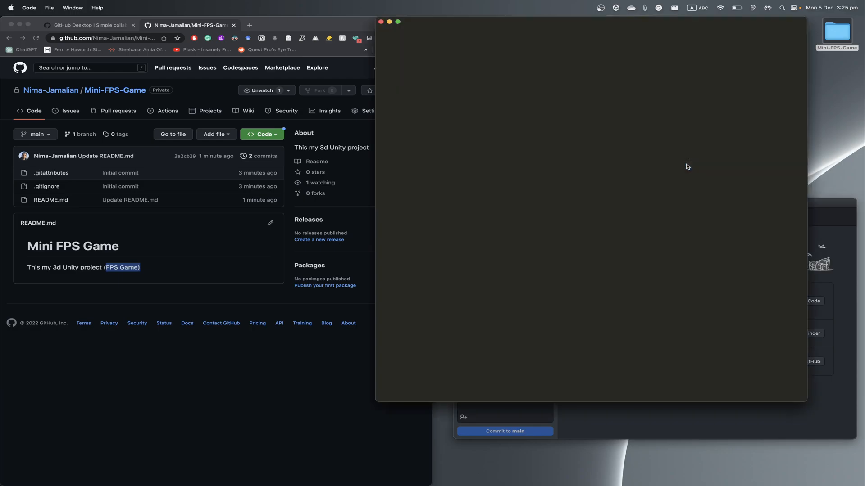
drag(534, 57, 504, 57)
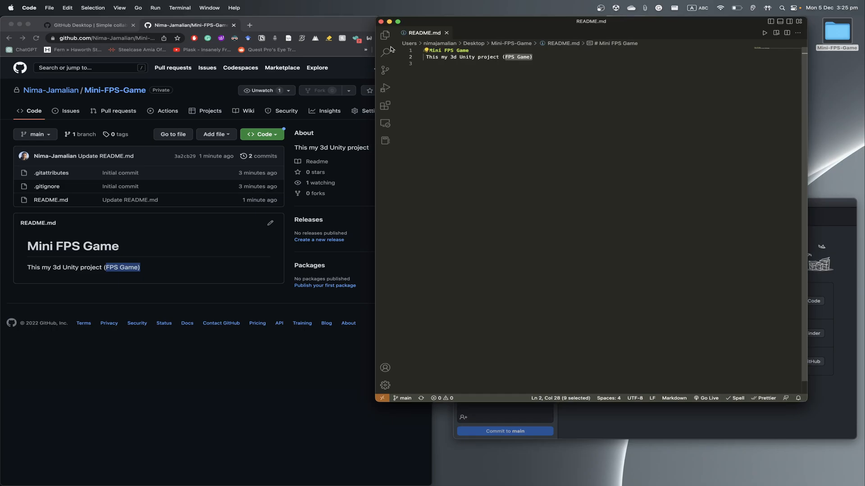
click(380, 22)
click(545, 113)
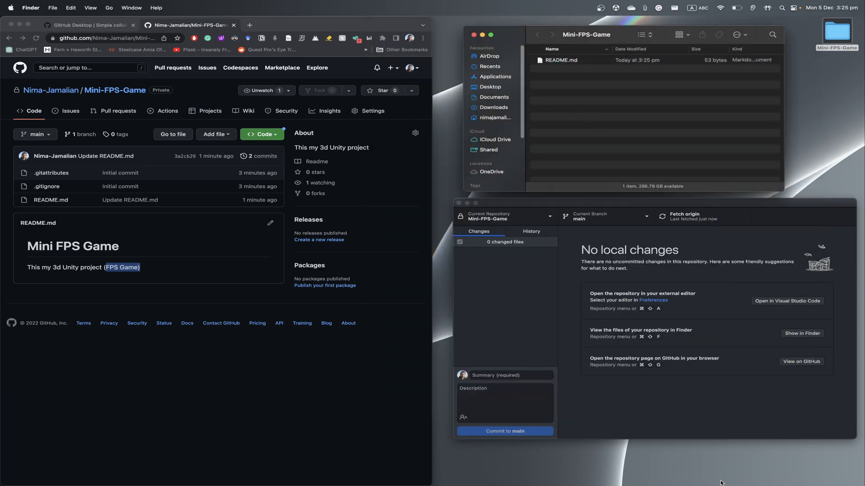
Step: Bring up the Games-Project-2 project in Unity to view its GameScene, and hide Unity again
mouse_move(724, 484)
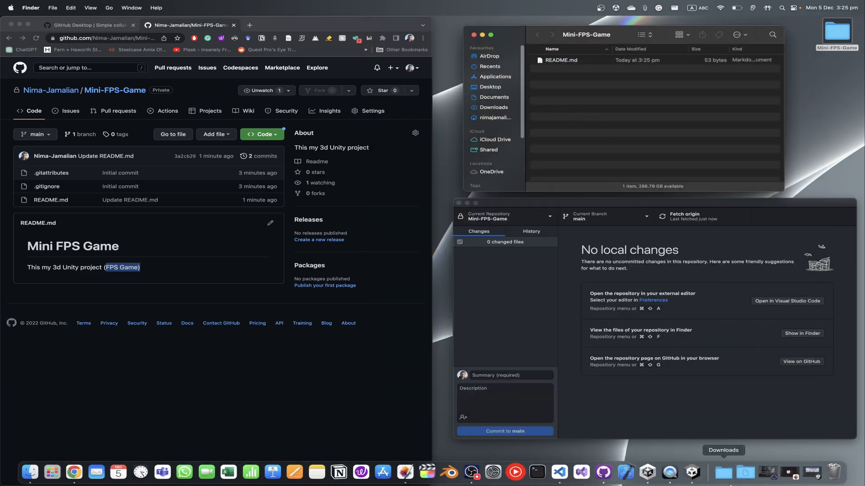
click(810, 474)
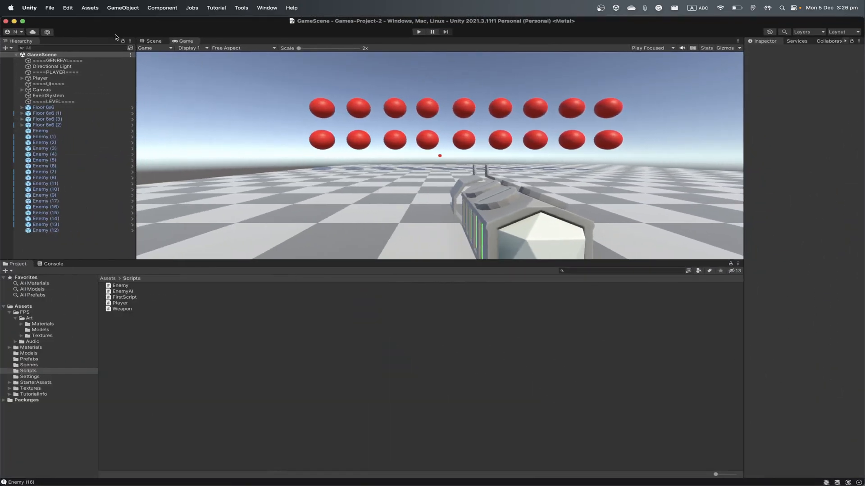
click(52, 11)
click(50, 58)
key(super+h)
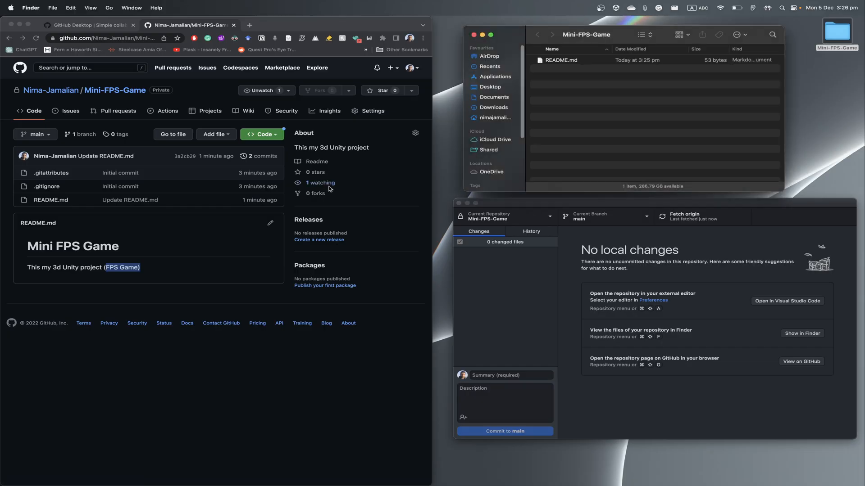
click(529, 220)
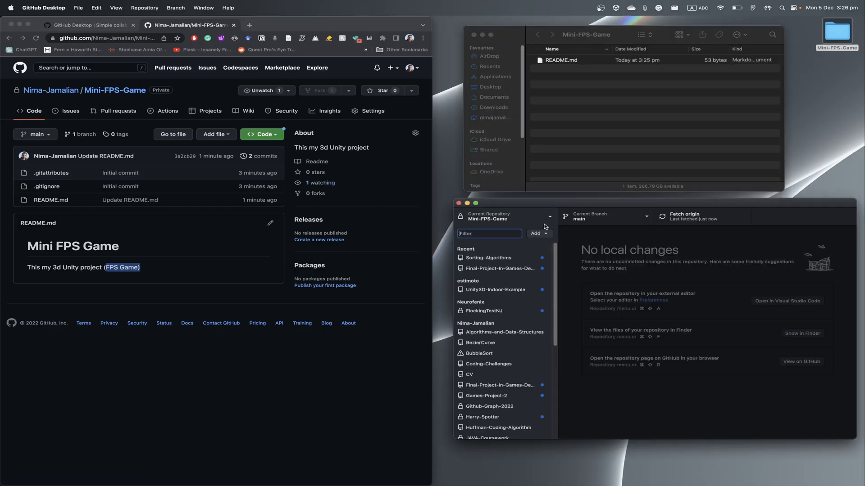
scroll(518, 342, down, 5)
right_click(500, 346)
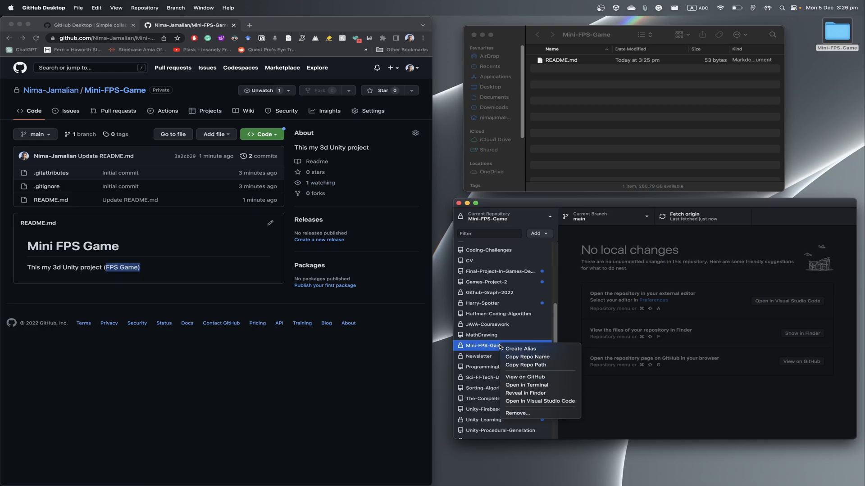
click(634, 346)
Step: Open the Downloads folder in a new Finder window and look through the Unity Projects folder inside Documents
click(755, 475)
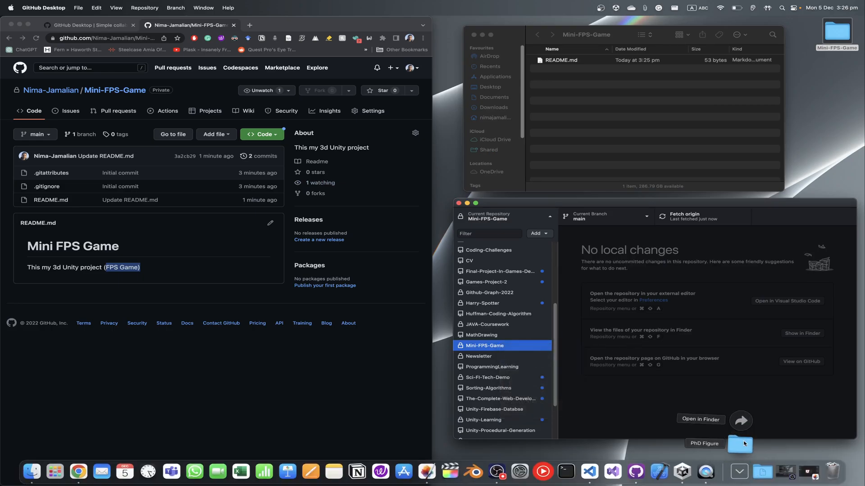
click(743, 427)
drag(519, 97, 190, 110)
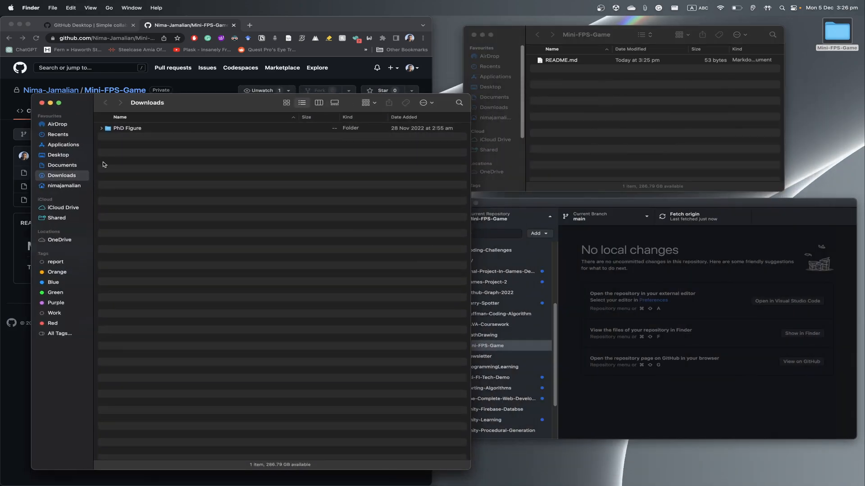
click(51, 165)
double_click(143, 210)
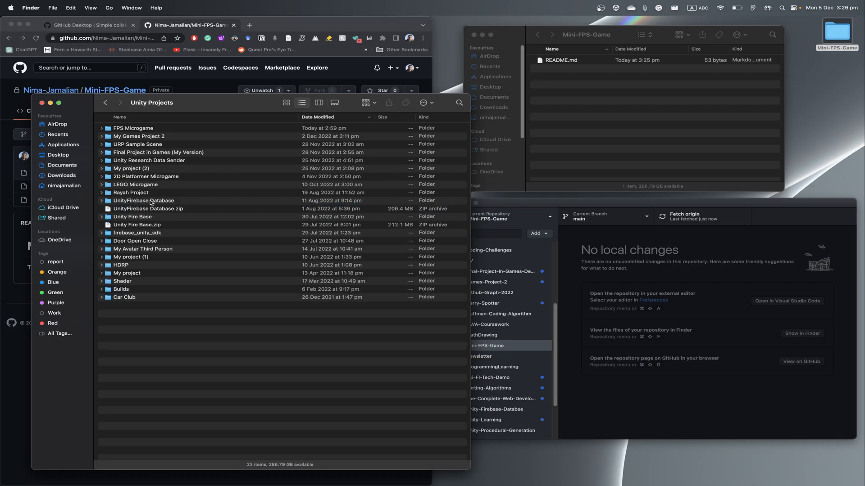
Step: Open the Games-Project-2 folder inside the GitHub folder in Documents
click(61, 167)
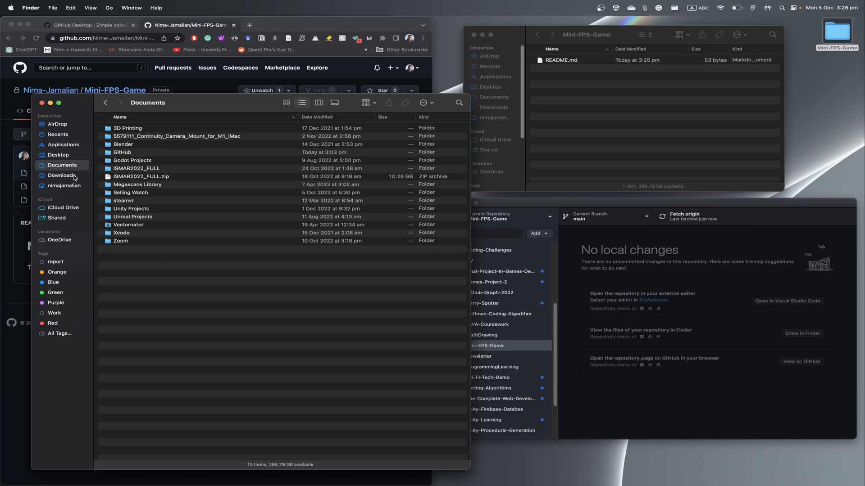
click(57, 176)
click(63, 168)
double_click(138, 154)
double_click(159, 186)
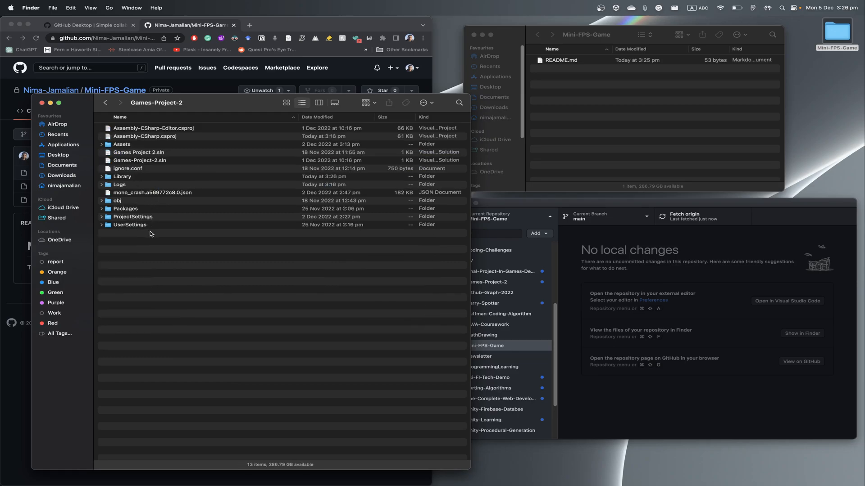
Step: Copy all files and folders from Games-Project-2 into the local Mini-FPS-Game repository folder
drag(150, 233, 140, 131)
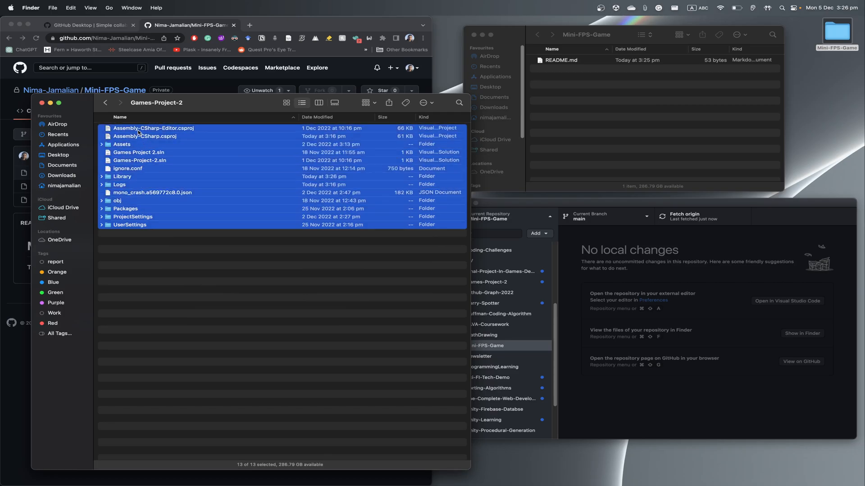
click(589, 100)
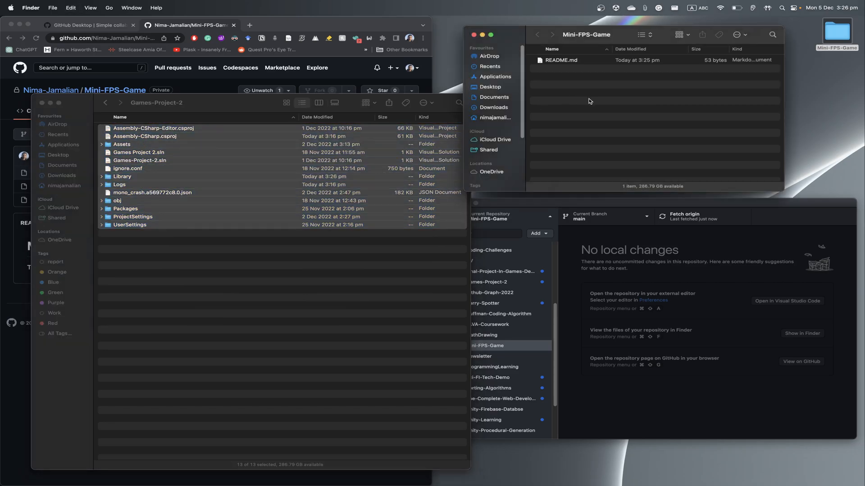
key(super+v)
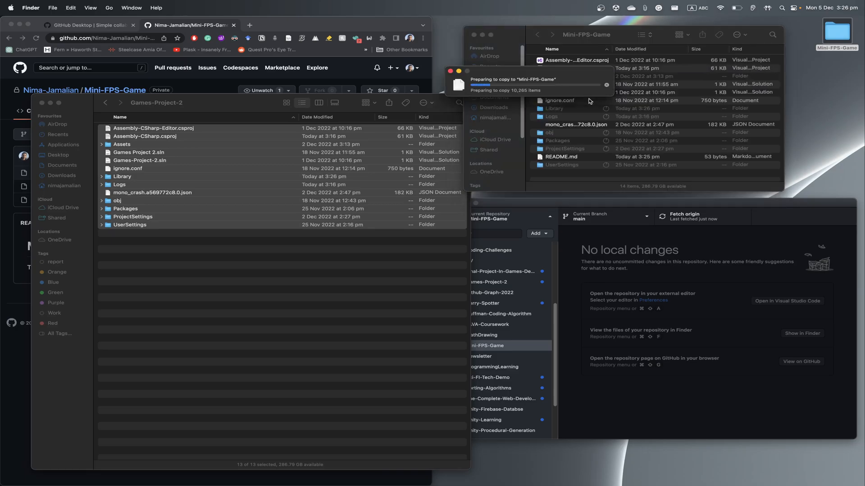
Step: Enter "FPS Mini Game Project File" as the commit summary for the copied project files in GitHub Desktop
click(480, 210)
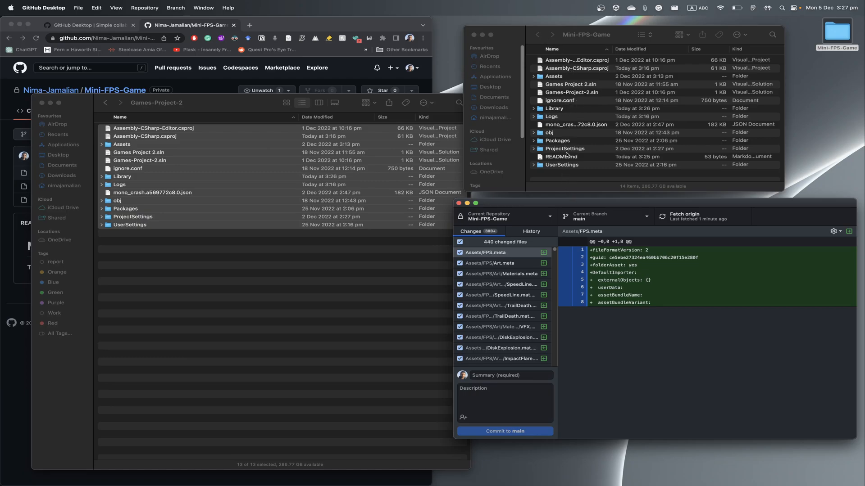
click(577, 174)
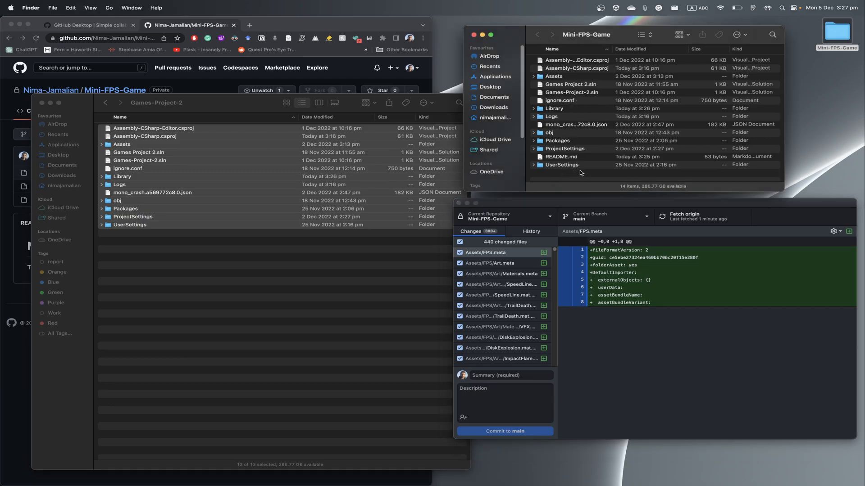
click(534, 388)
click(517, 374)
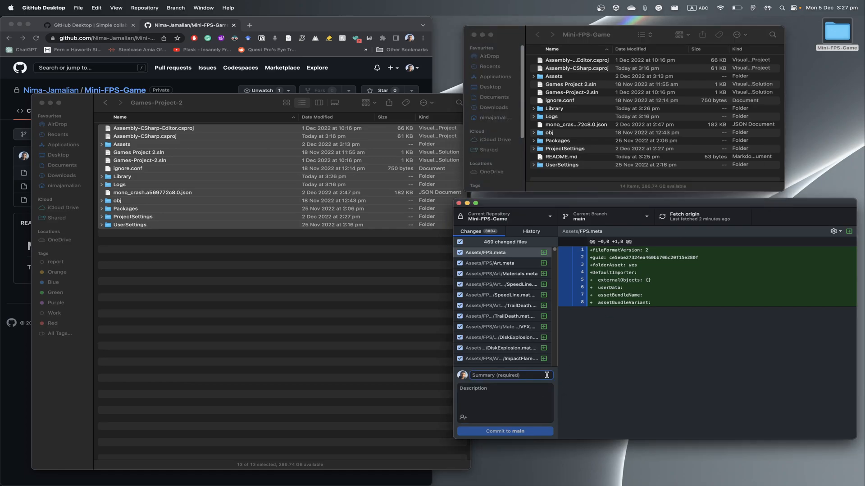
text(F)
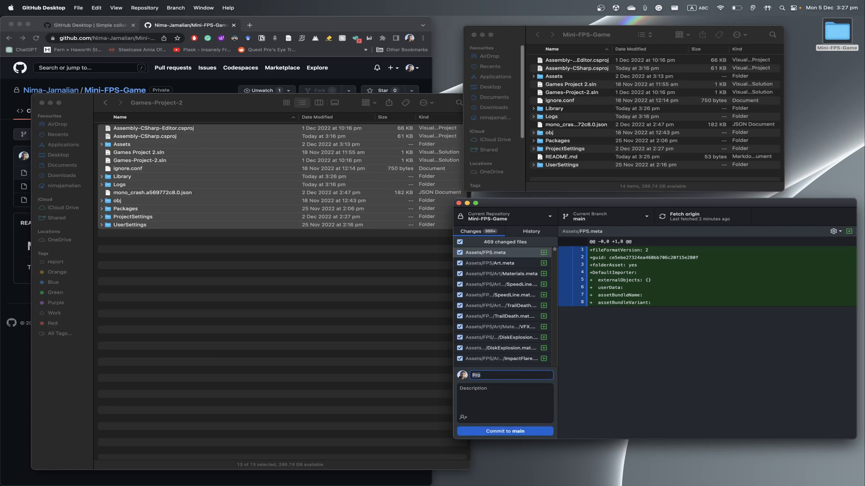
text(PS Mini Game Project File)
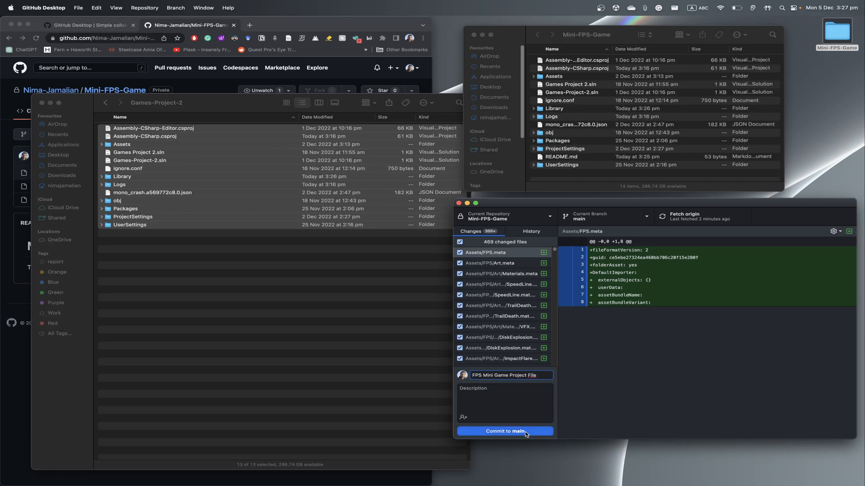
Step: Commit the project files to main with the summary "FPS Mini Game Project File" and push the commit to origin
right_click(533, 375)
click(543, 376)
click(542, 376)
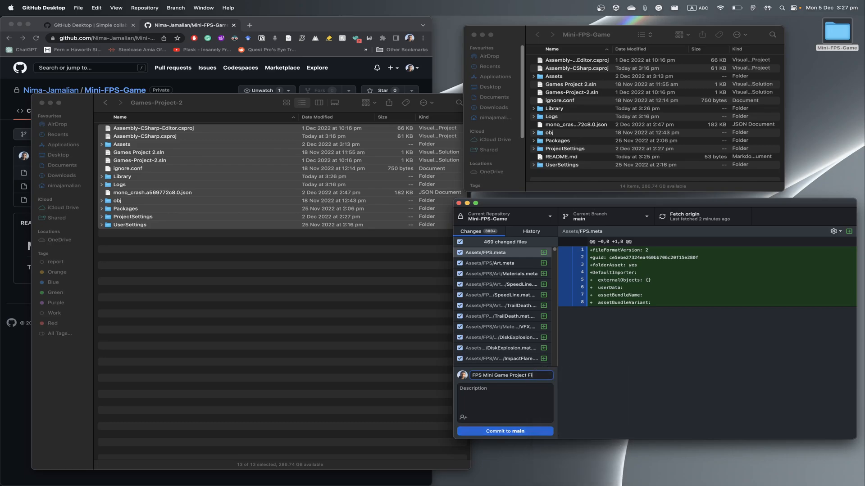
click(509, 432)
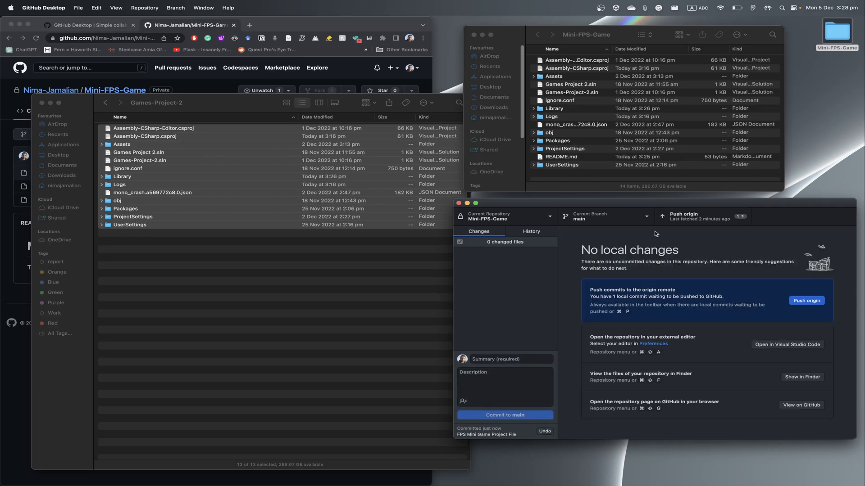
click(691, 222)
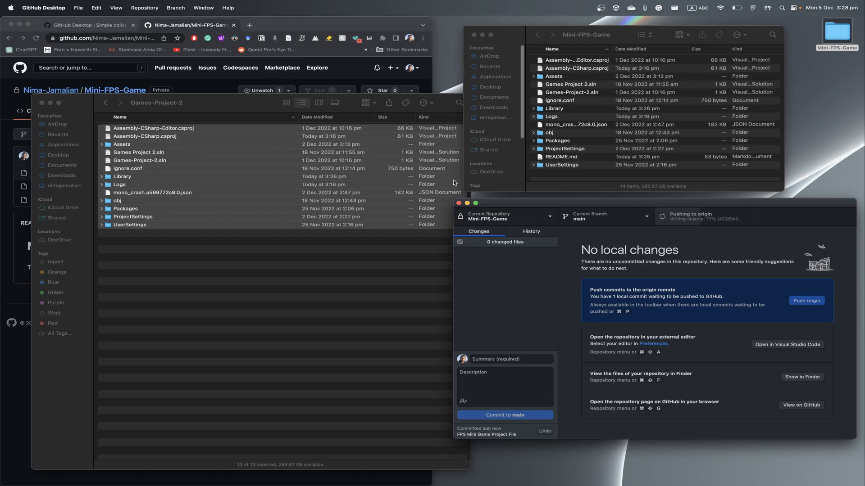
Step: Switch to the Mini-FPS-Game page on GitHub in Chrome and review its general settings and collaborator access
click(324, 23)
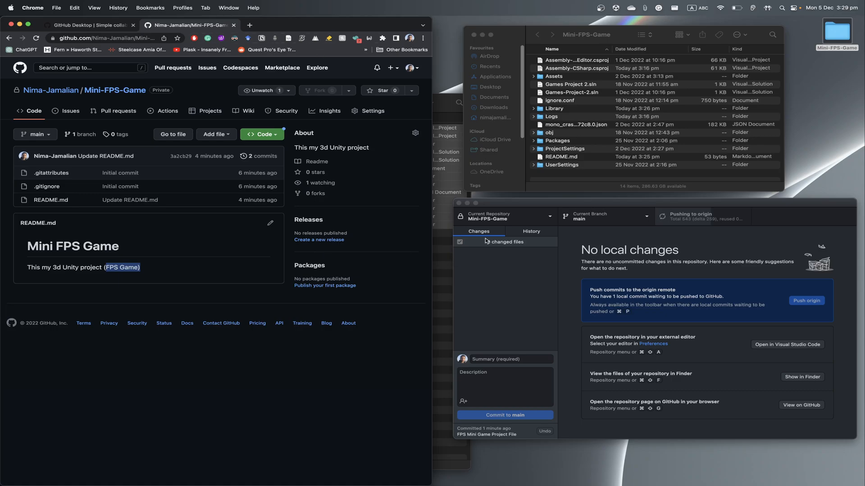
click(376, 118)
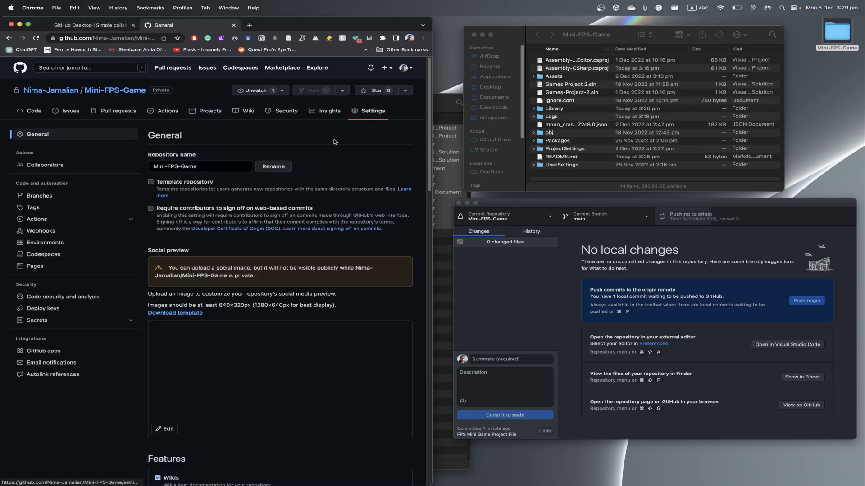
scroll(252, 155, down, 1)
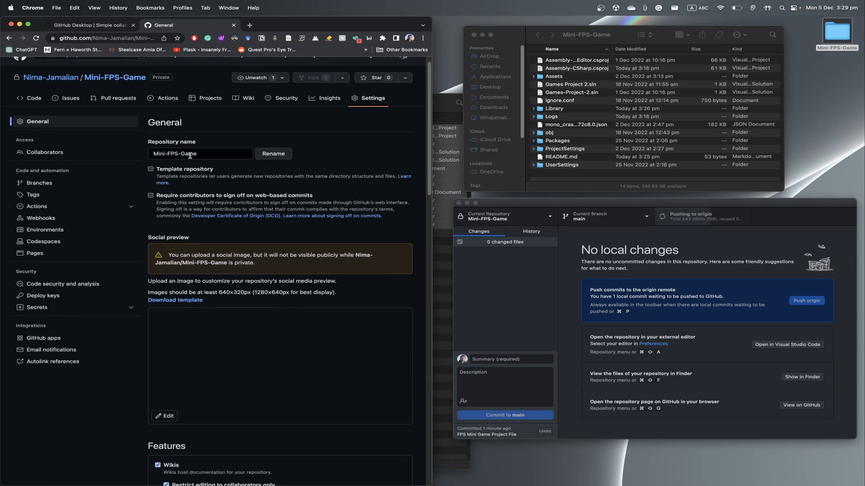
click(129, 156)
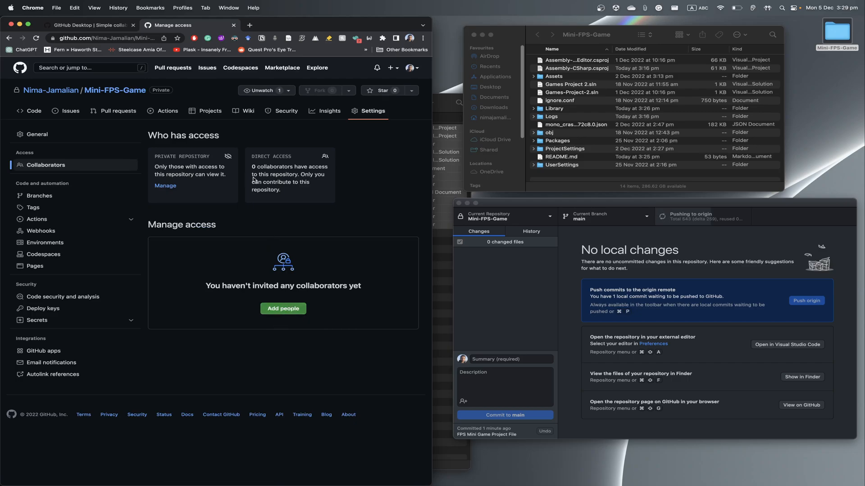
click(36, 108)
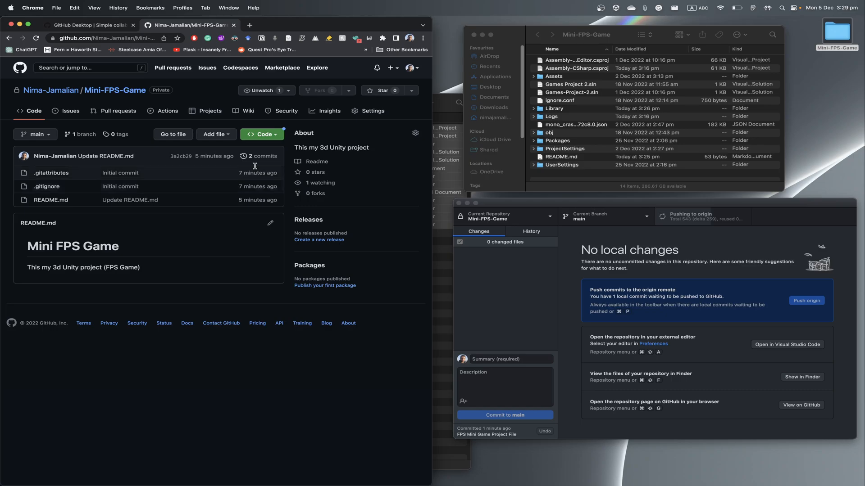
Step: Examine the repository's insights, including the weekly pulse, community and contributors pages, and return to its code page
click(368, 111)
click(327, 113)
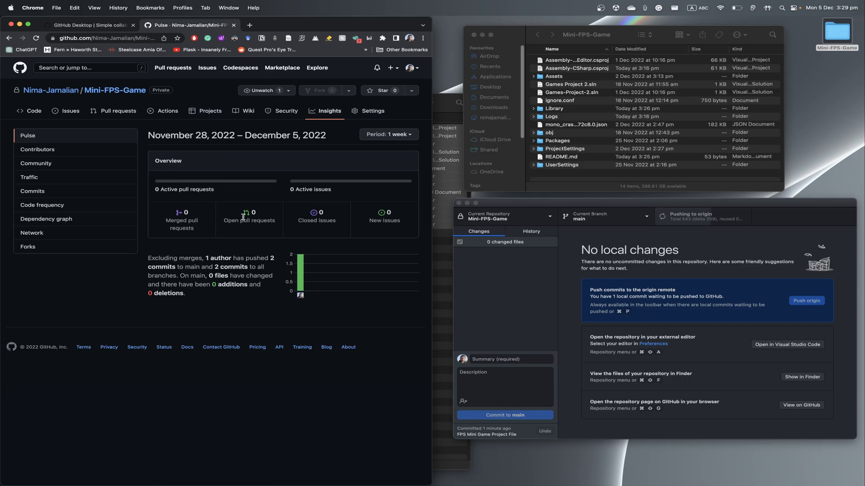
click(113, 152)
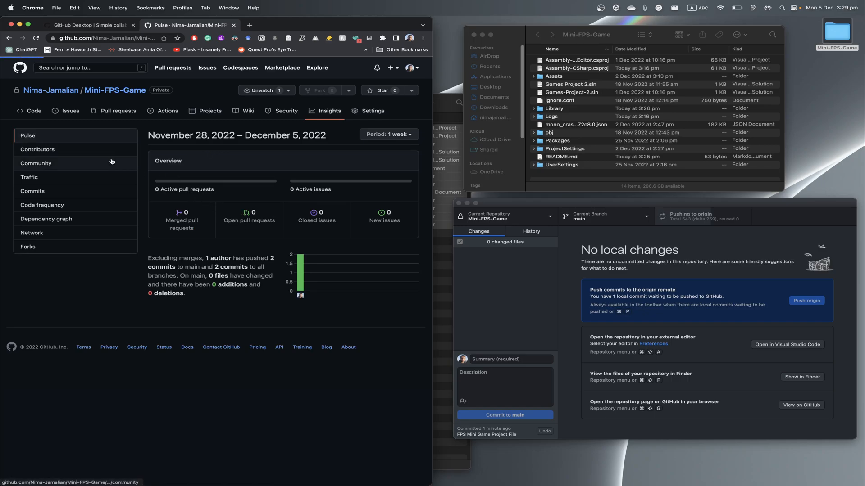
click(113, 165)
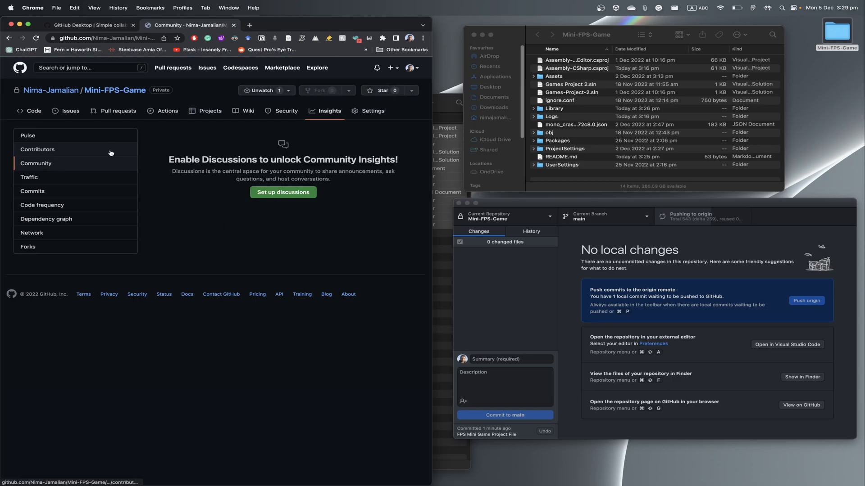
click(102, 153)
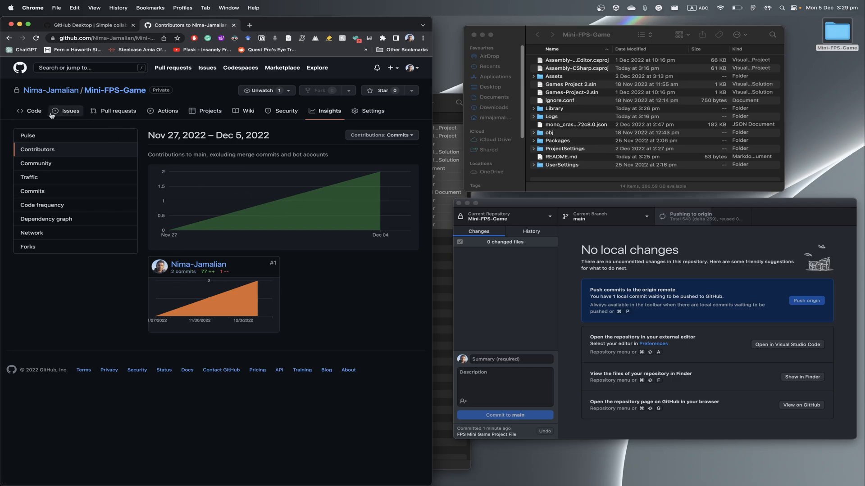
click(32, 110)
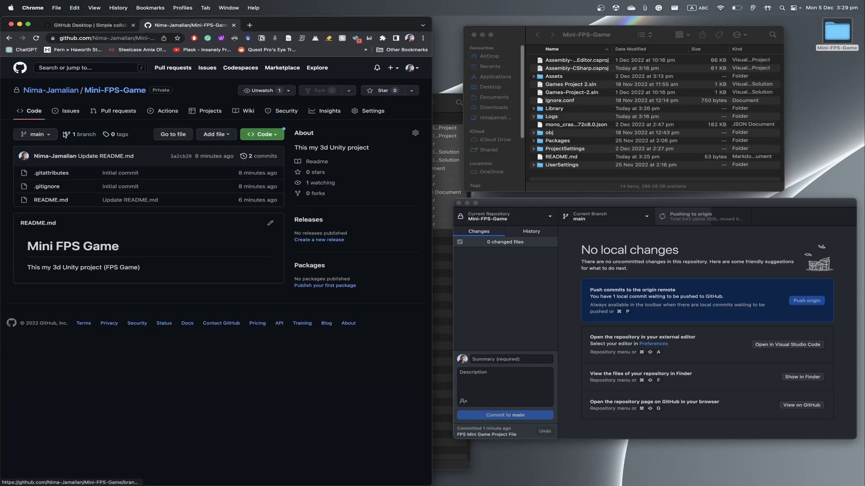
Step: View the Mini-FPS-Game commit history on GitHub and return to the repository's main page
click(265, 156)
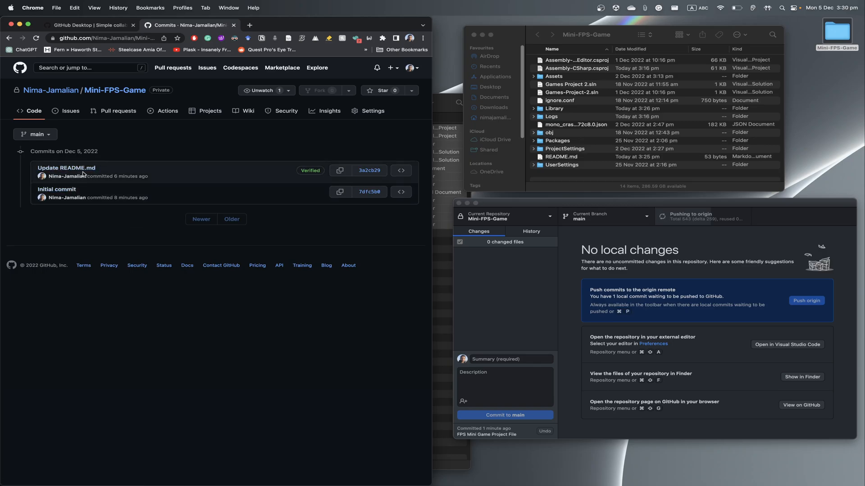
click(514, 278)
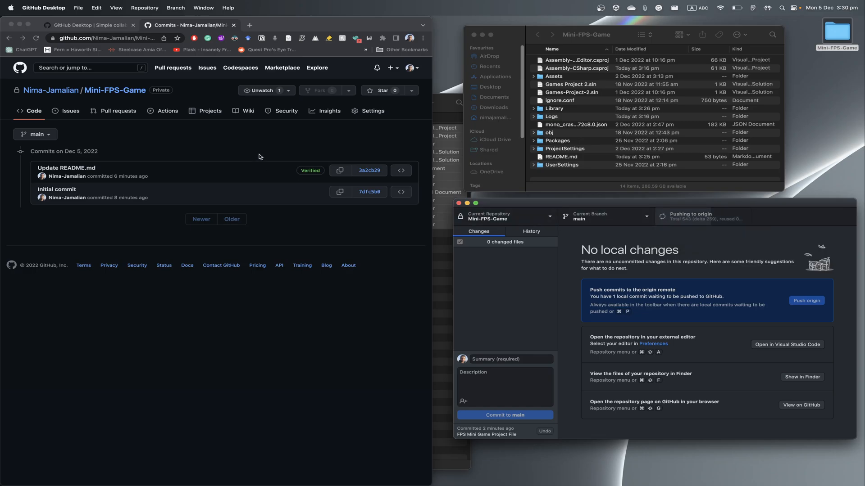
click(172, 134)
click(113, 92)
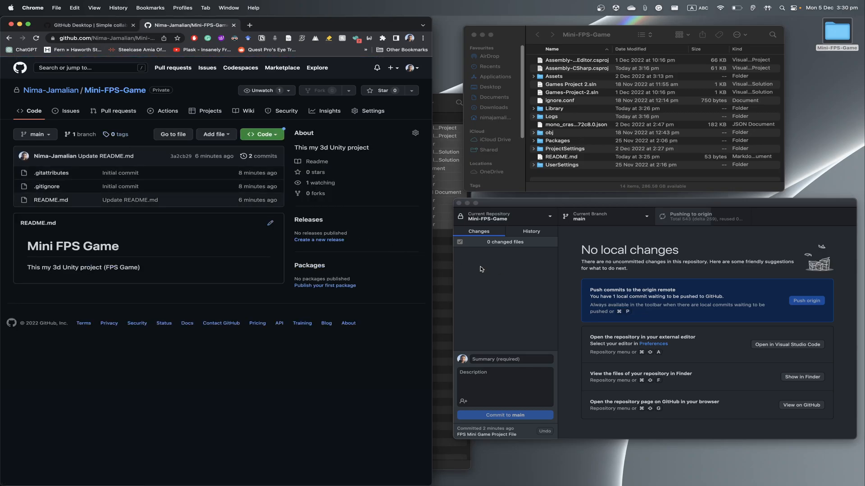
click(601, 7)
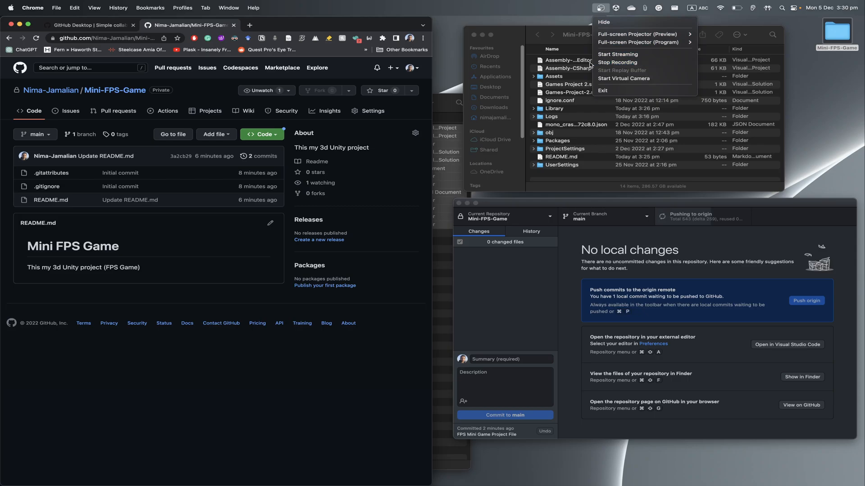
click(602, 6)
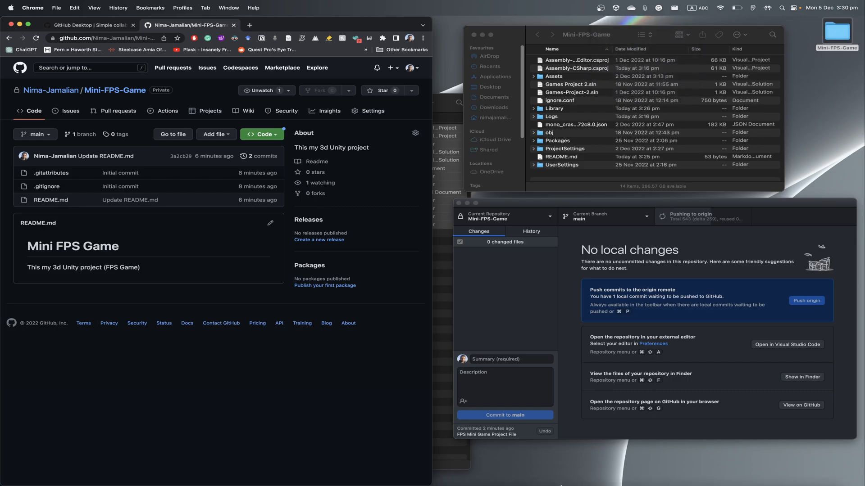
mouse_move(554, 485)
click(503, 474)
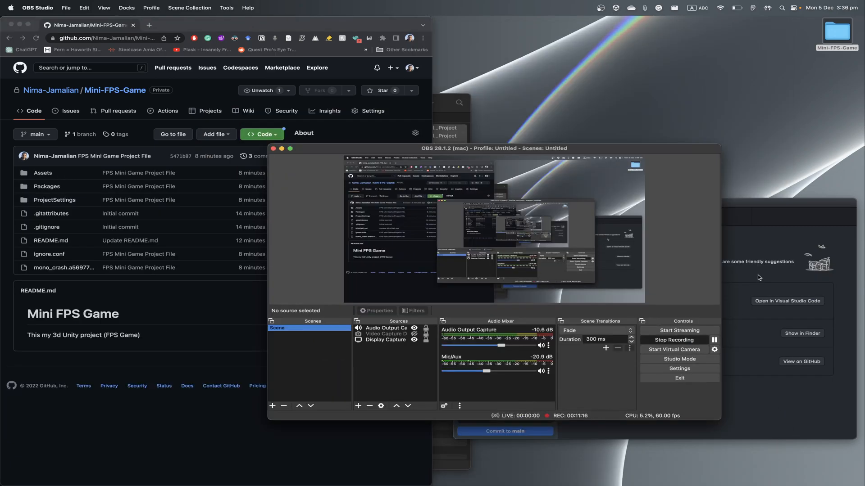
Step: Review the commit history in GitHub Desktop and compare it with the repository's commits on GitHub
click(760, 275)
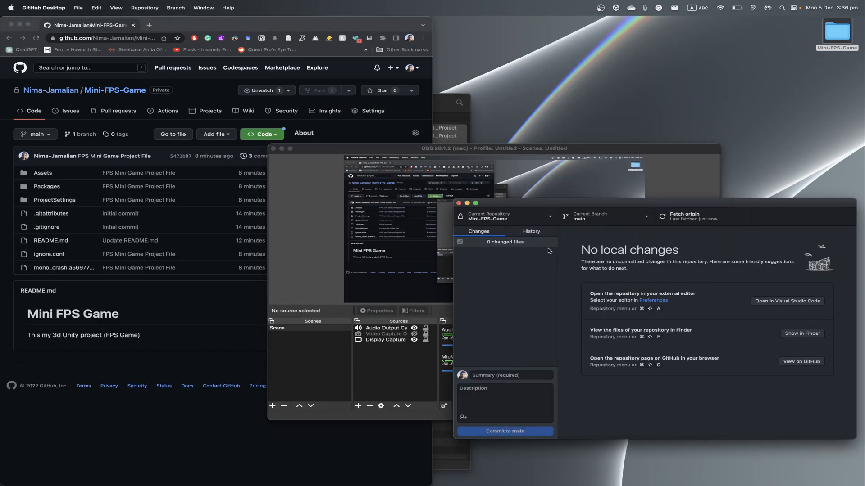
click(535, 232)
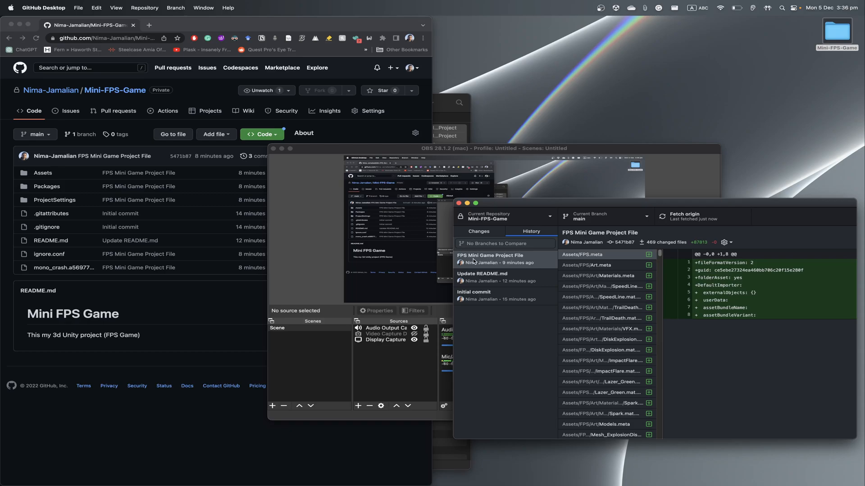
click(40, 37)
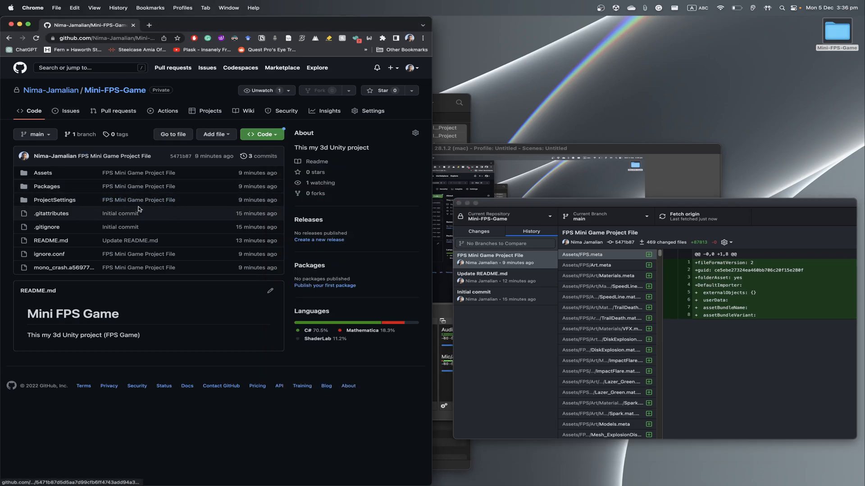
click(250, 158)
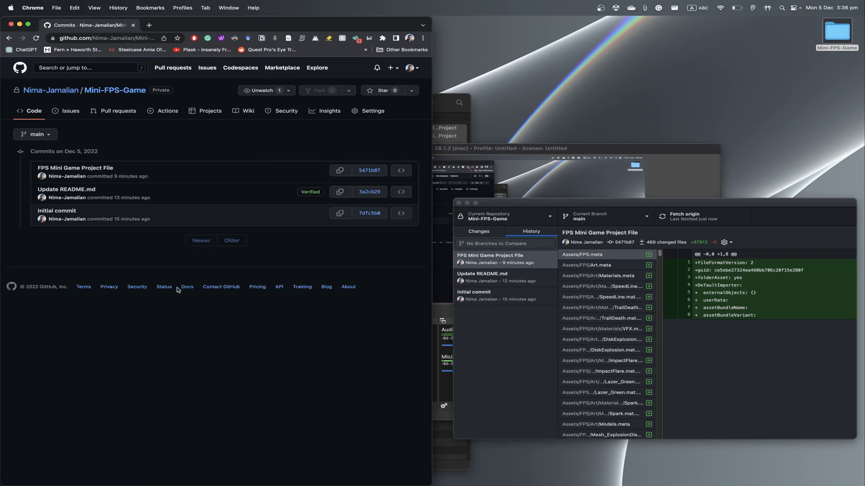
click(10, 36)
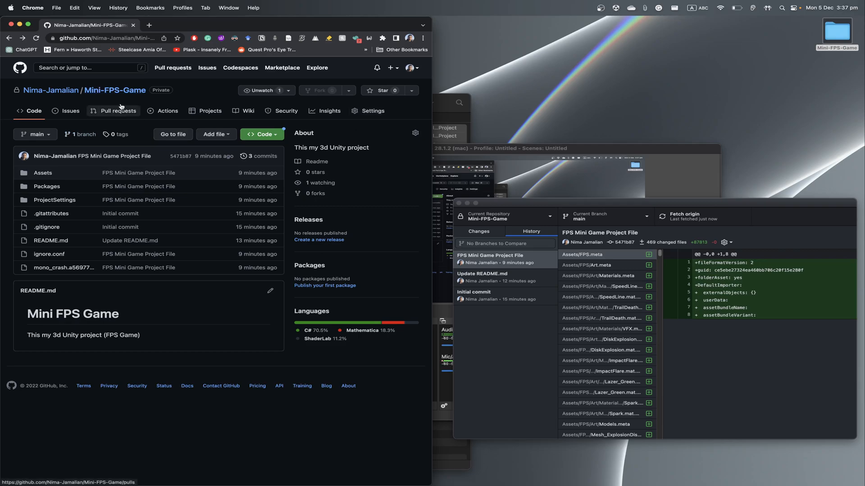
Step: Start downloading the Mini-FPS-Game repository as a ZIP file and cancel the download
click(276, 139)
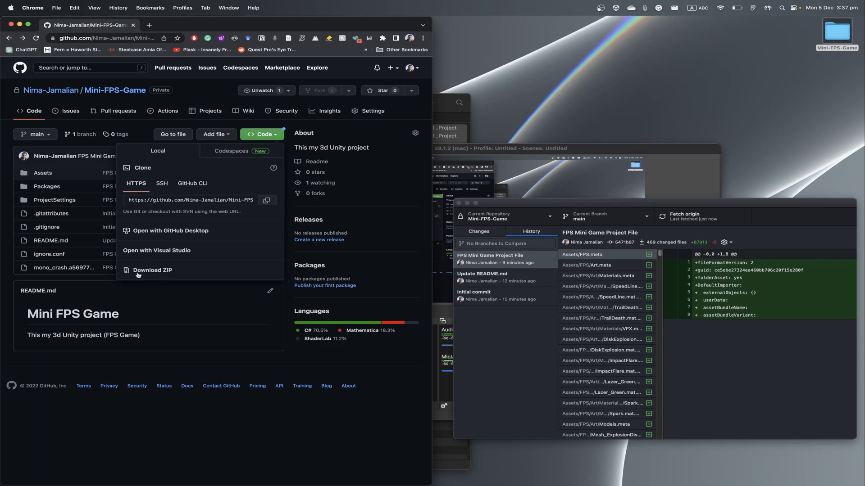
click(176, 275)
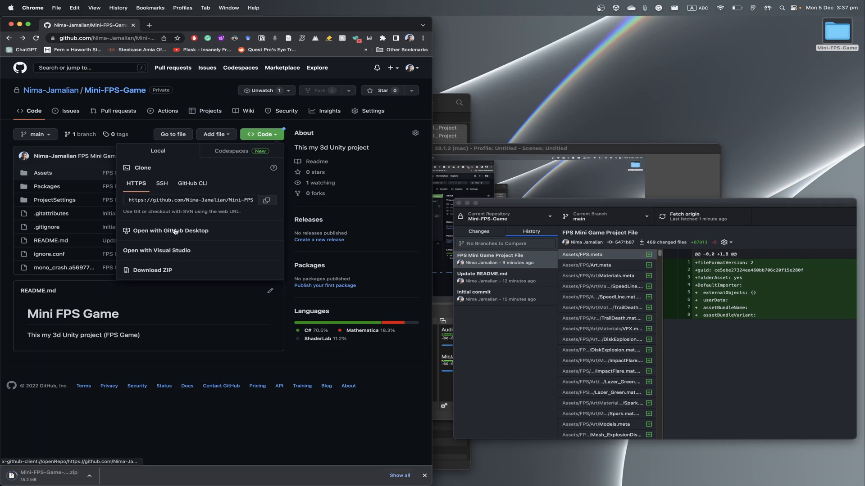
click(89, 476)
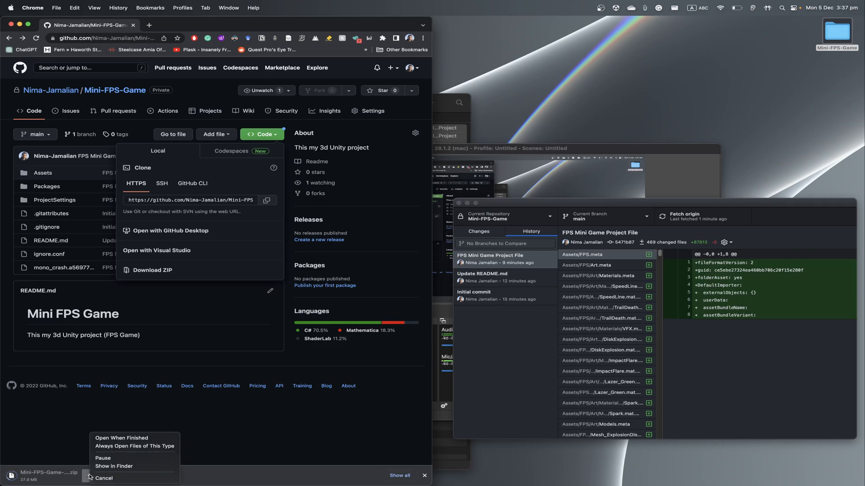
click(102, 478)
click(187, 425)
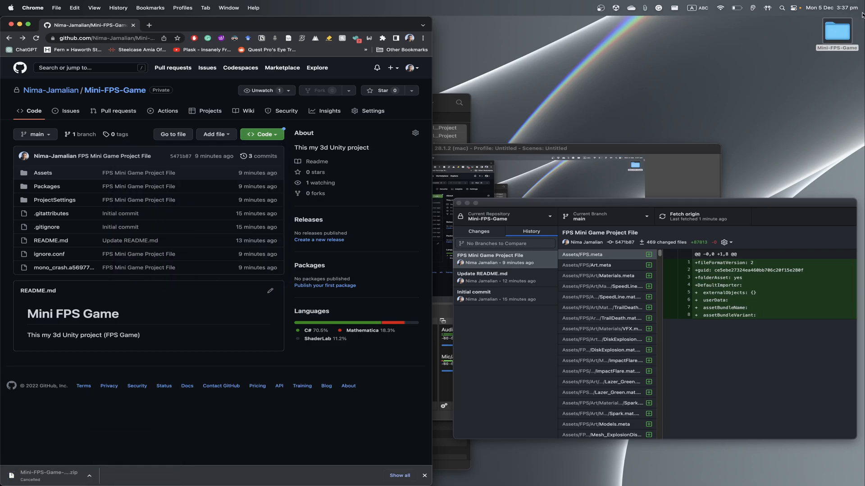
right_click(835, 35)
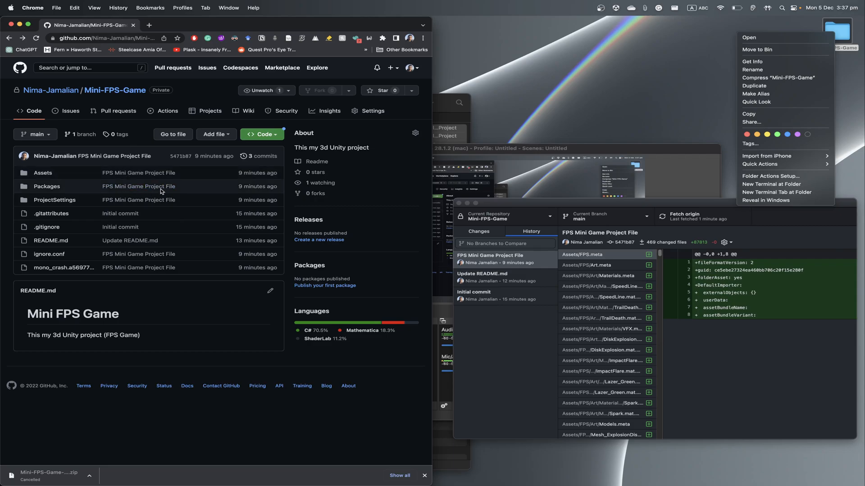
click(143, 134)
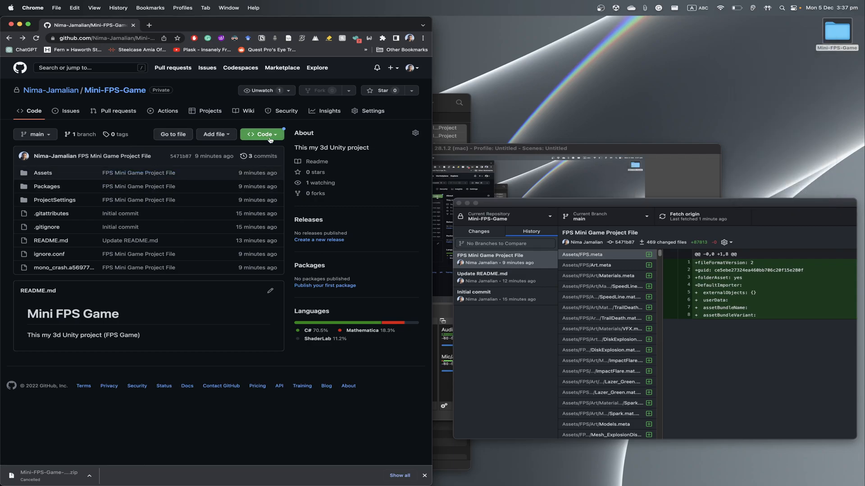
Step: Change the Mini-FPS-Game repository's visibility to public in its settings, accepting the stated effects
click(371, 111)
scroll(322, 189, down, 20)
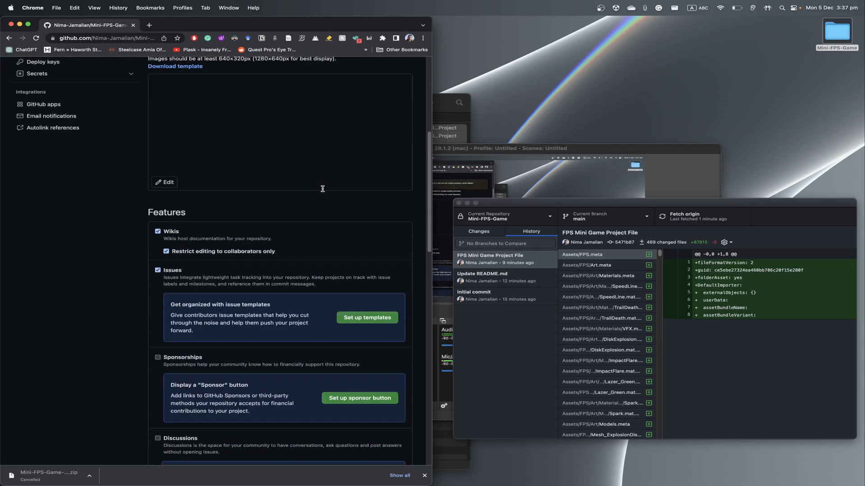
scroll(322, 189, down, 4)
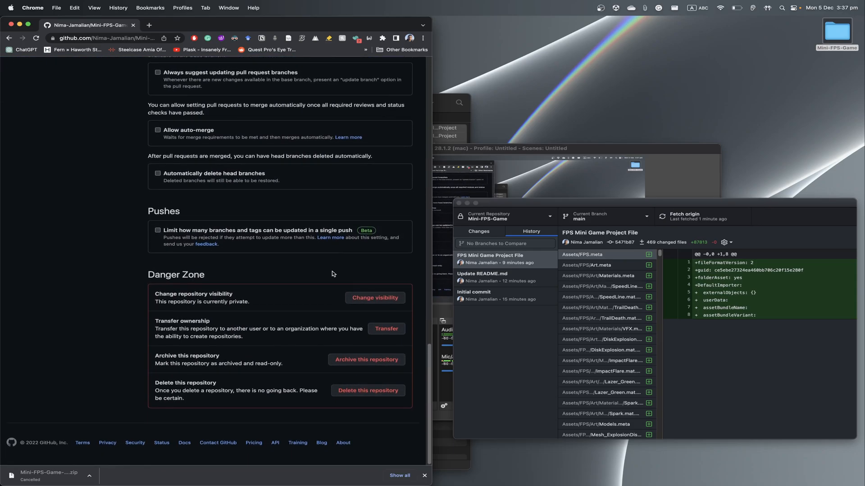
click(356, 300)
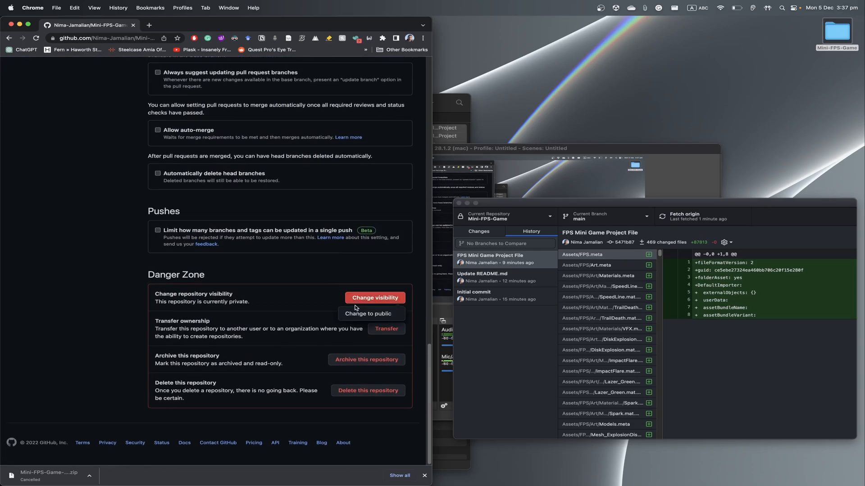
click(355, 314)
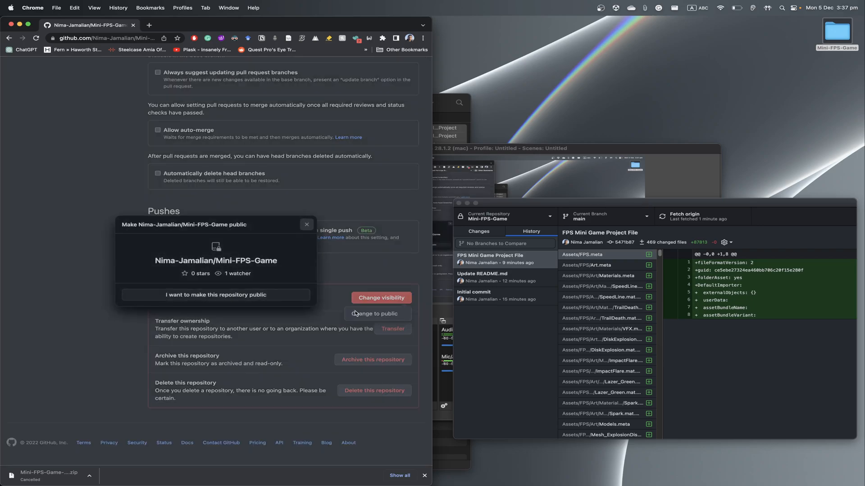
click(232, 300)
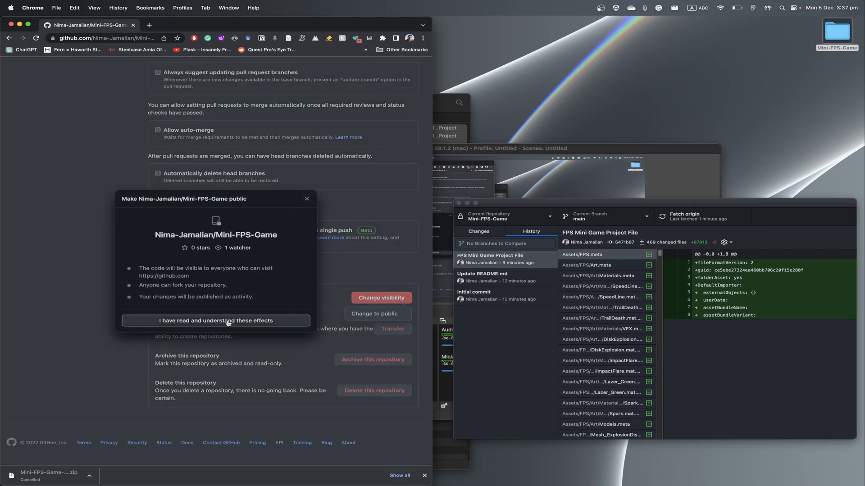
click(228, 321)
click(229, 299)
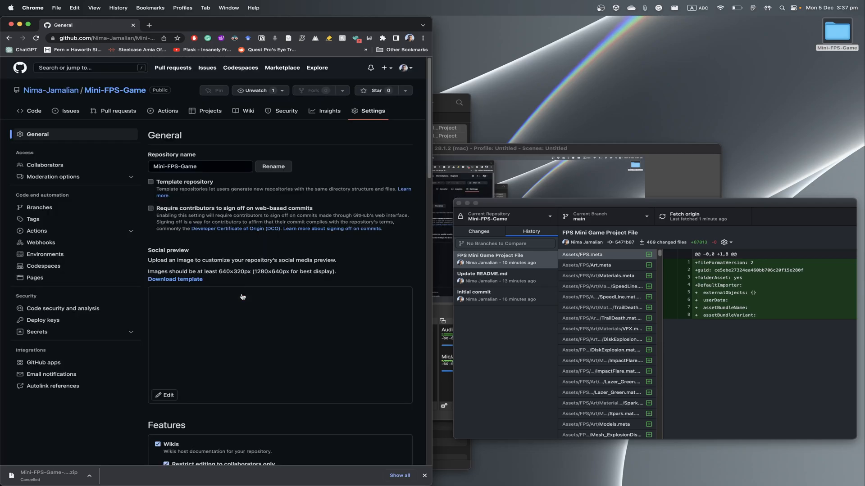
scroll(242, 297, down, 20)
scroll(255, 253, up, 20)
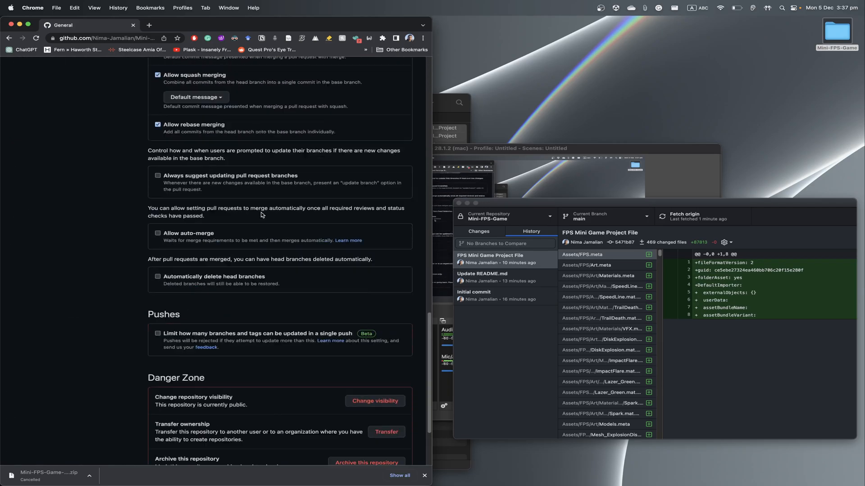
Step: Customize the profile's pinned repositories on GitHub, replacing Link with Mini-FPS-Game, and save the pins
click(58, 91)
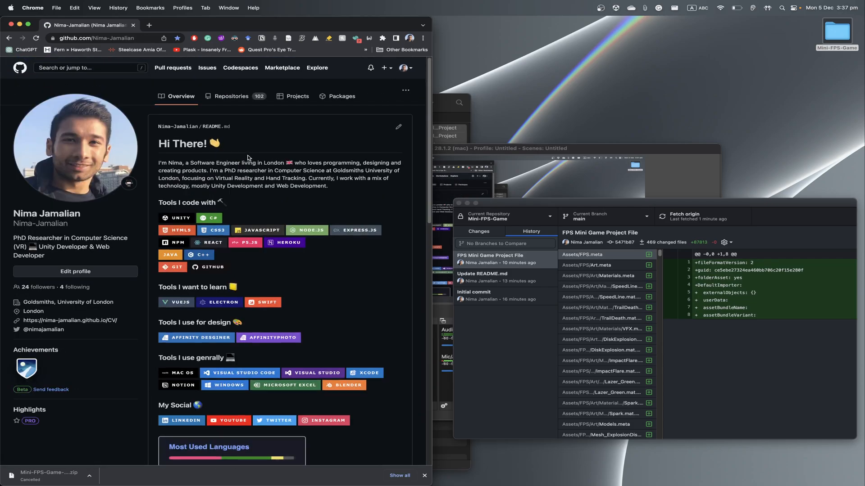
scroll(252, 171, down, 10)
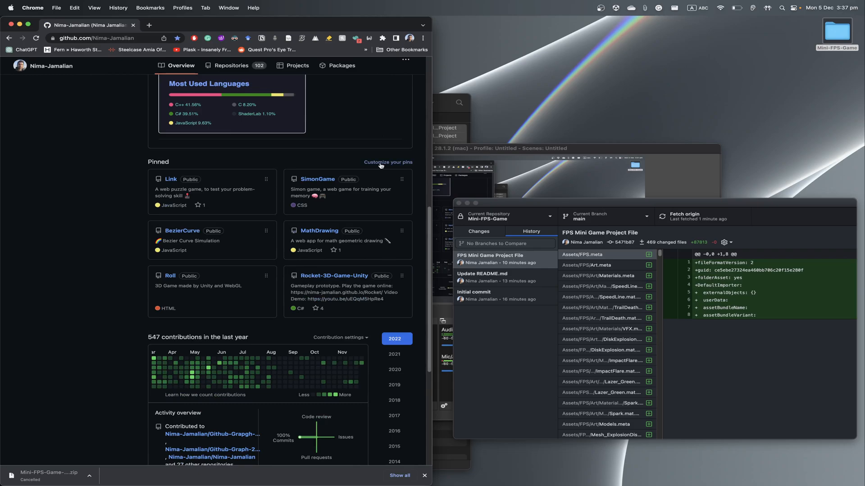
click(381, 163)
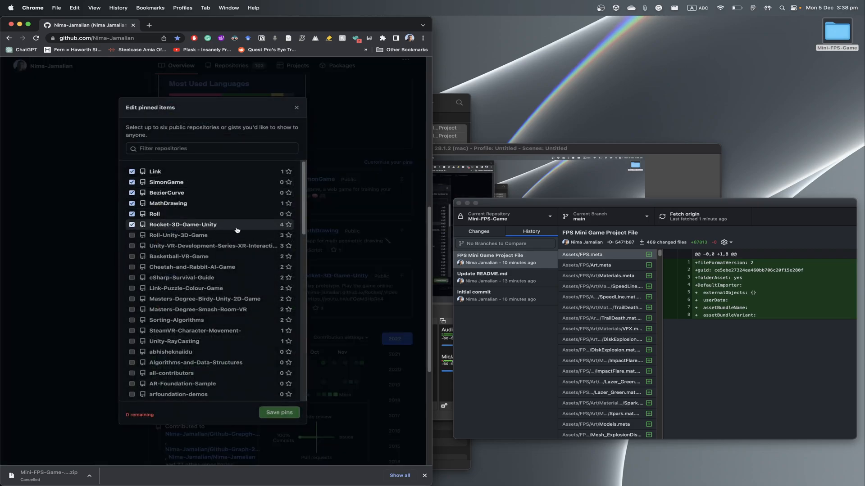
click(210, 149)
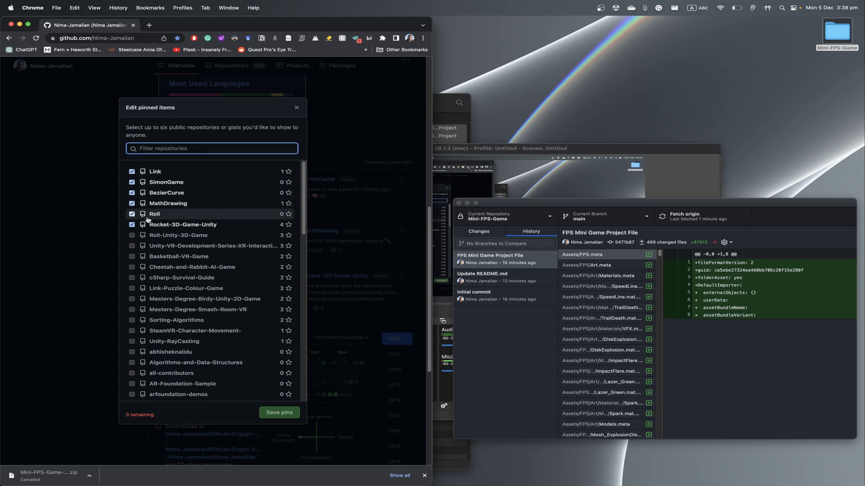
click(131, 172)
text(mini)
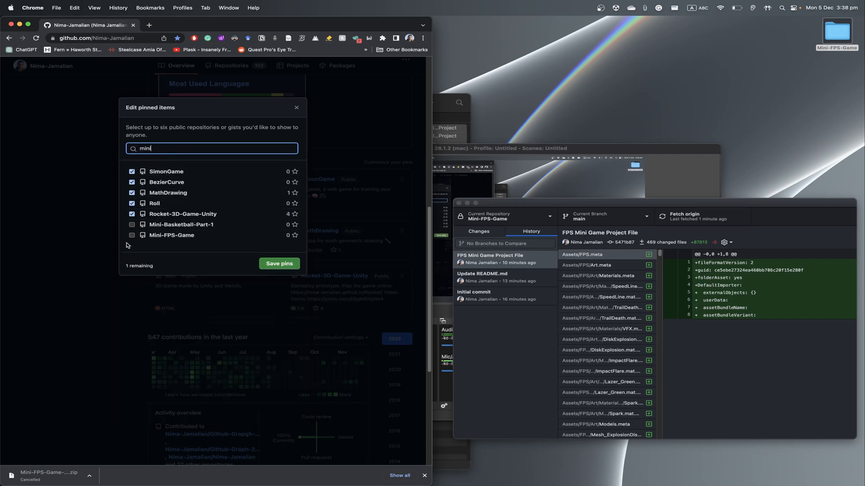
click(132, 235)
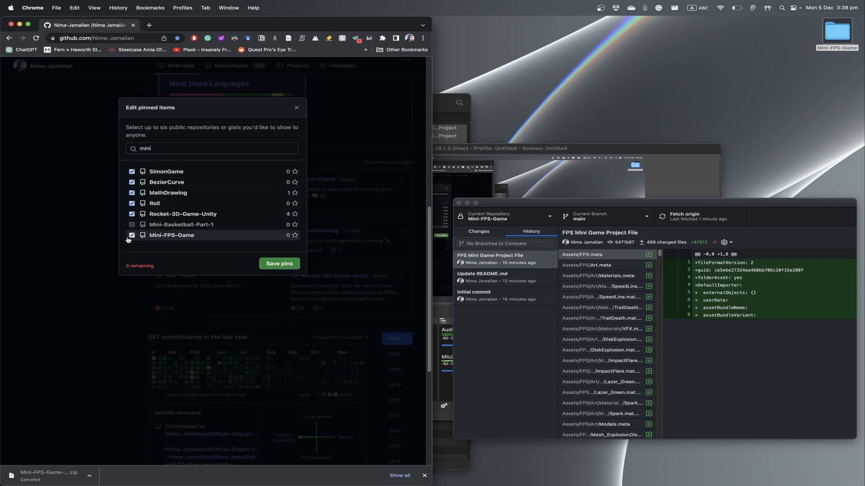
click(279, 264)
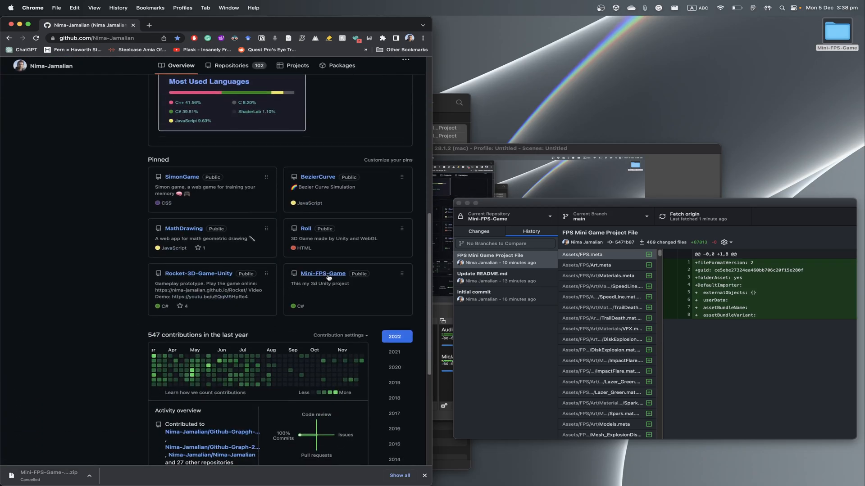
Step: Examine the GitHub profile overview, including the README, pinned repositories and contribution graph
mouse_move(403, 276)
mouse_down()
mouse_move(401, 180)
mouse_move(369, 270)
mouse_move(399, 290)
mouse_up()
scroll(329, 276, up, 9)
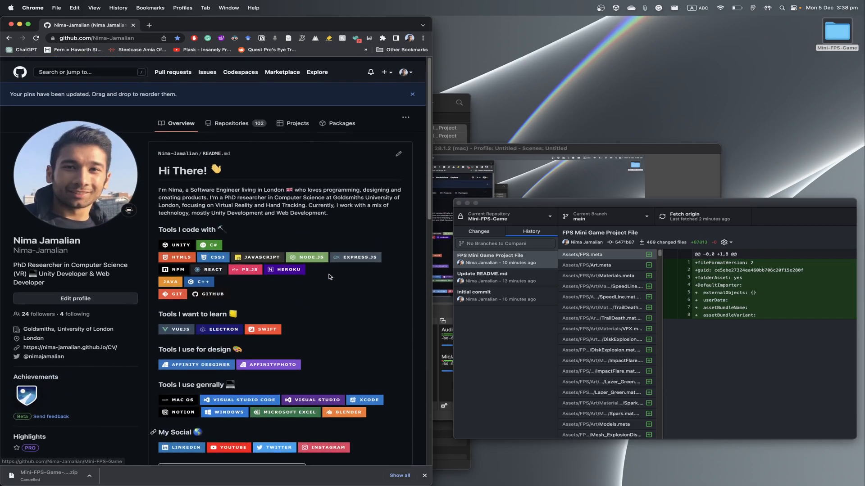
scroll(330, 277, down, 10)
scroll(329, 253, up, 10)
scroll(333, 247, down, 10)
scroll(335, 243, up, 1)
scroll(335, 243, up, 8)
scroll(338, 226, down, 5)
scroll(339, 216, up, 4)
scroll(340, 218, down, 5)
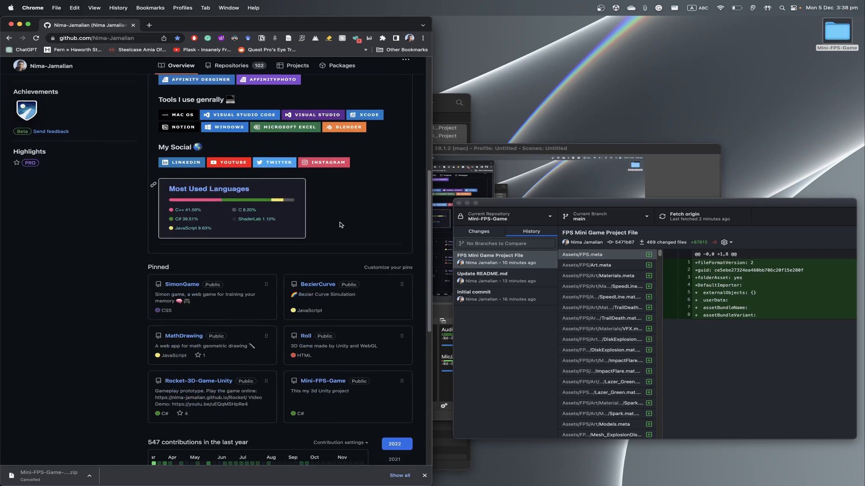
scroll(340, 220, up, 7)
scroll(341, 224, down, 1)
scroll(341, 224, down, 8)
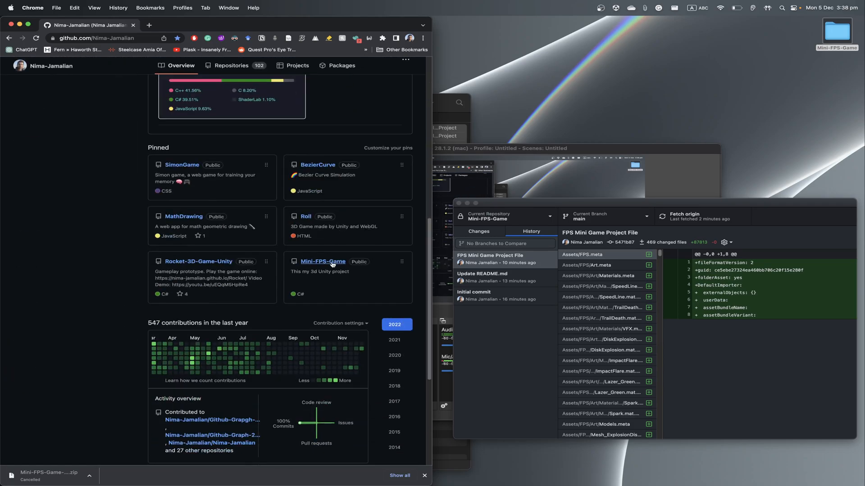
scroll(321, 225, up, 1)
scroll(322, 225, up, 6)
scroll(322, 225, down, 8)
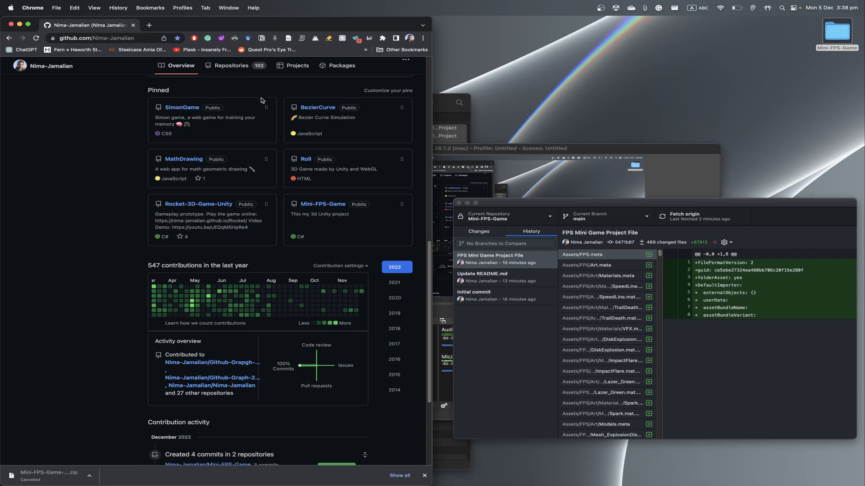
Step: View the profile's list of repositories and return to the pinned items on the overview
click(230, 67)
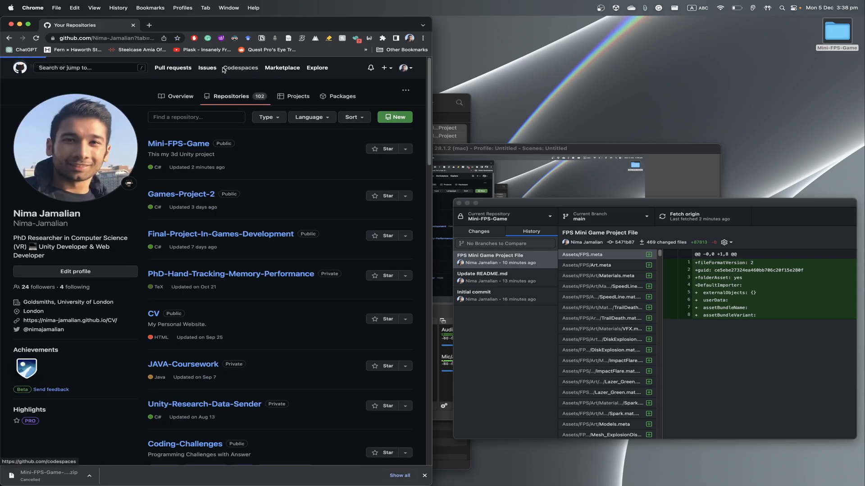
scroll(186, 128, down, 3)
scroll(186, 129, up, 3)
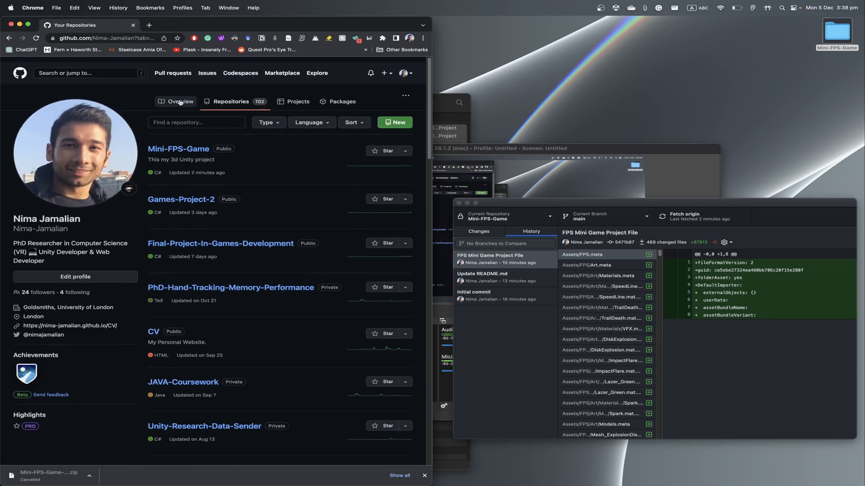
click(176, 96)
scroll(332, 267, down, 10)
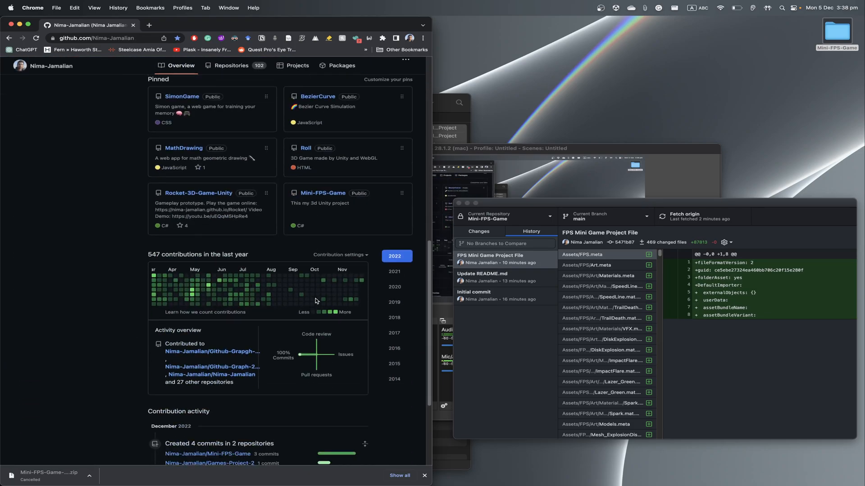
Step: Review Player.cs in the Assets/Scripts folder of the pinned Mini-FPS-Game repository and go back to the owner's profile page
click(322, 246)
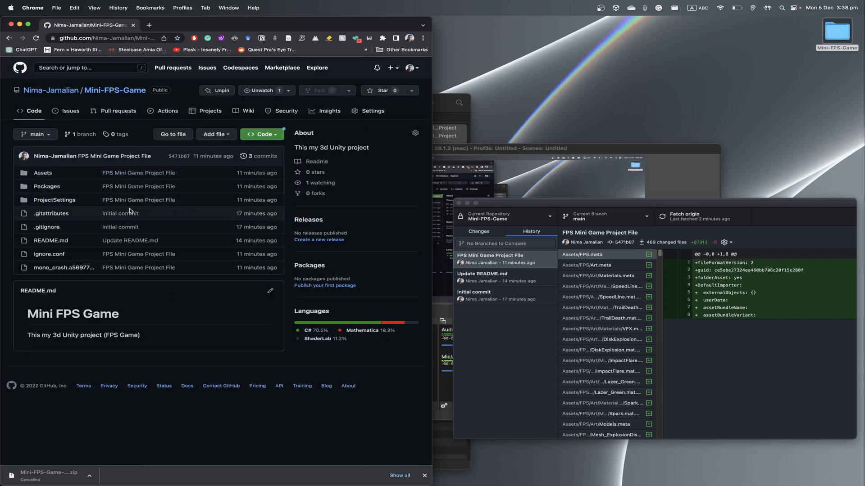
click(43, 174)
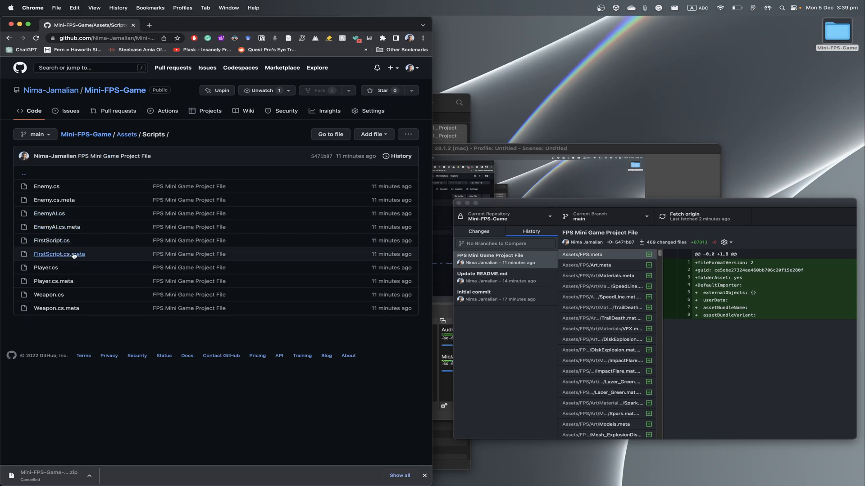
click(51, 268)
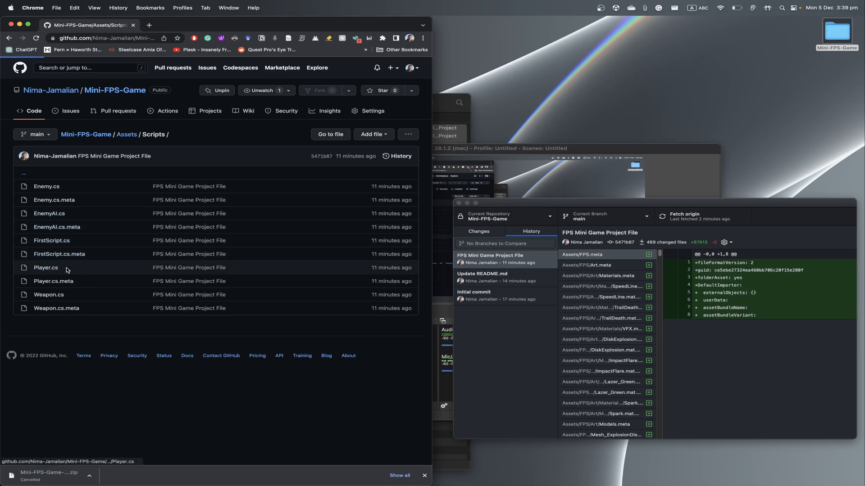
scroll(93, 276, down, 10)
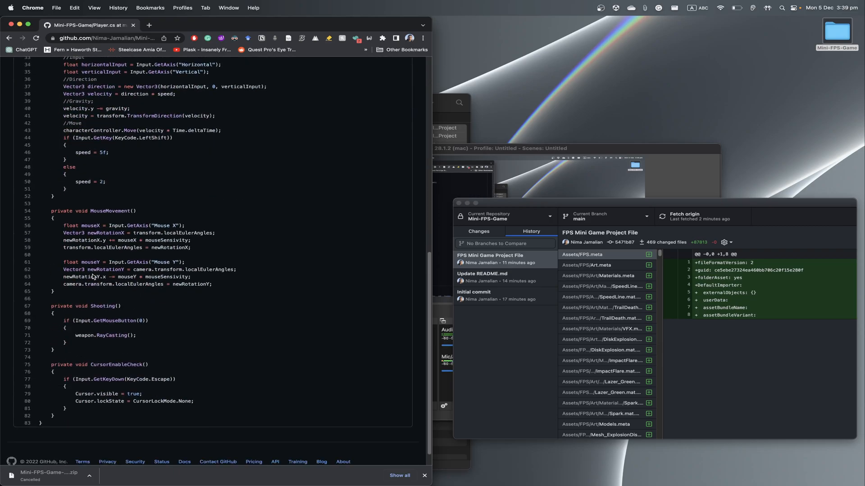
click(8, 39)
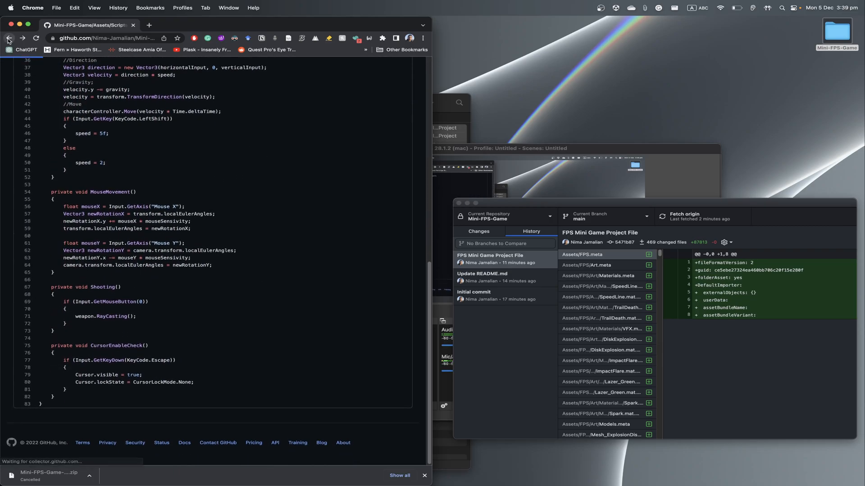
click(9, 39)
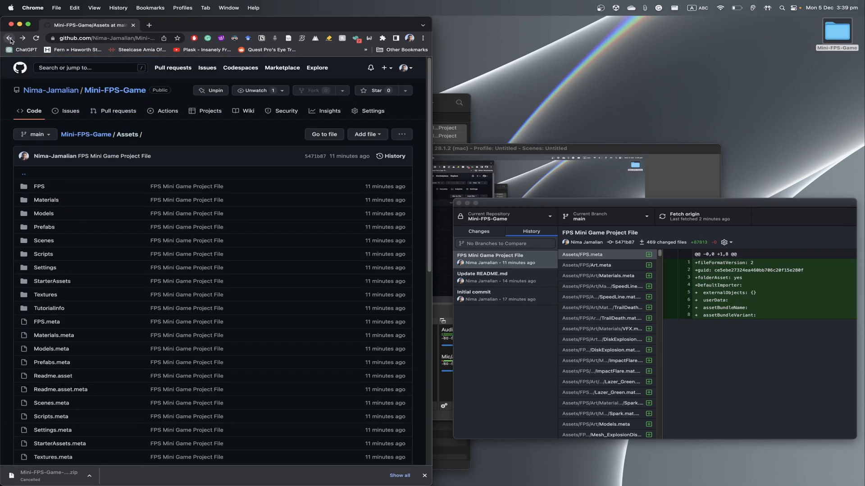
click(9, 39)
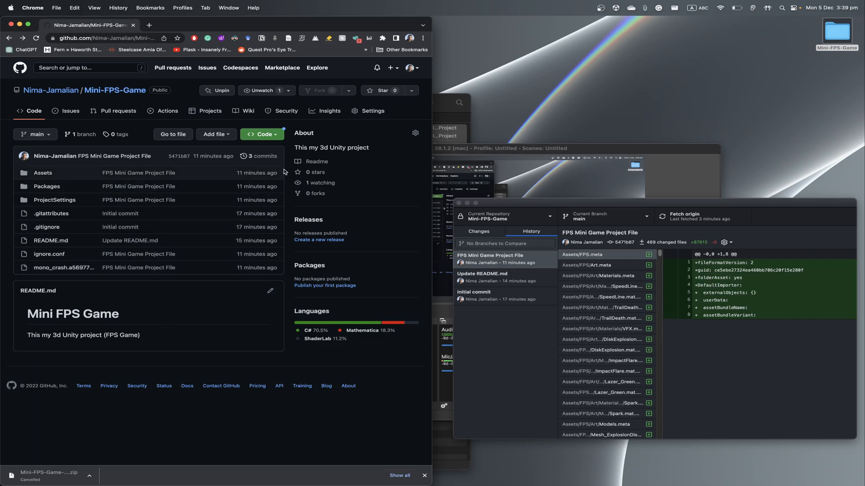
click(45, 93)
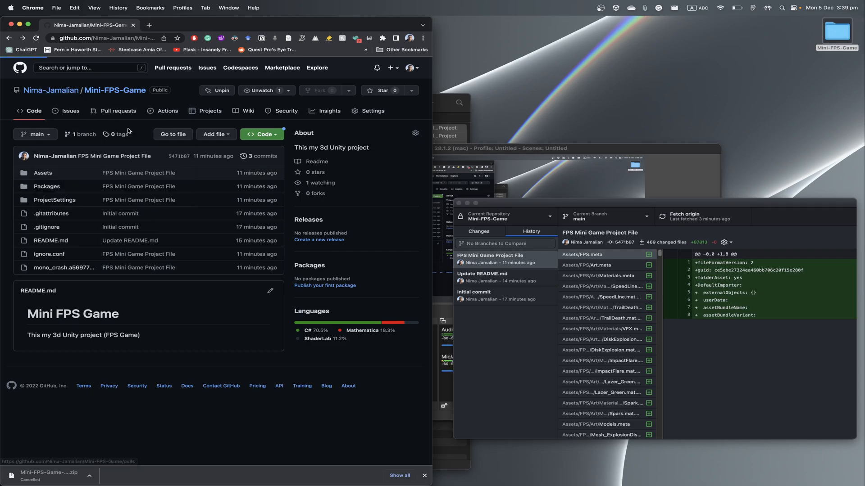
Step: Switch to GitHub Desktop, view the repository's branches and the branch creation dialog, and cancel without creating a branch
drag(523, 203, 431, 153)
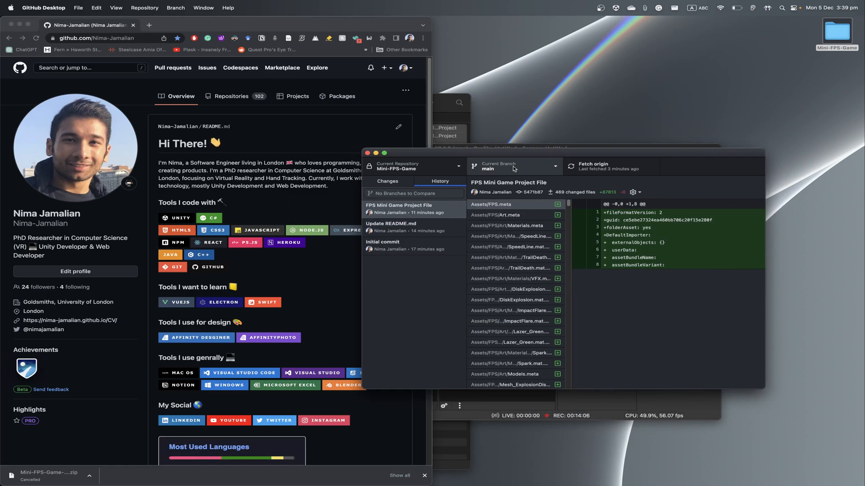
click(495, 168)
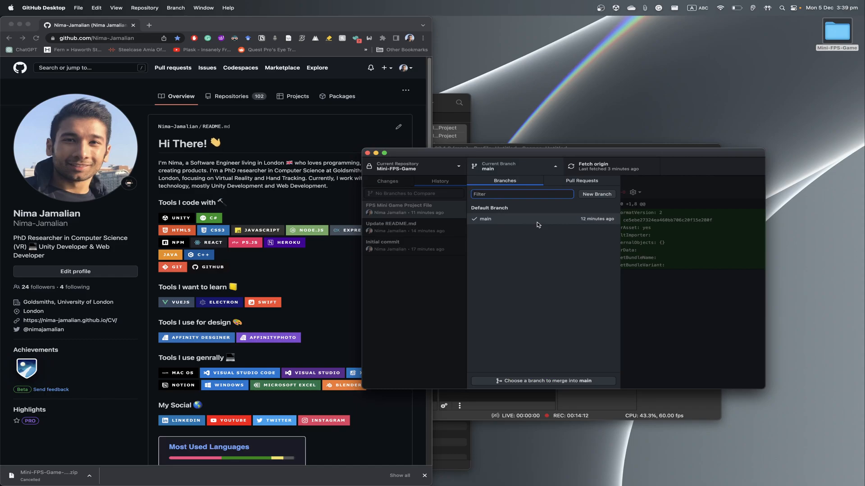
click(594, 194)
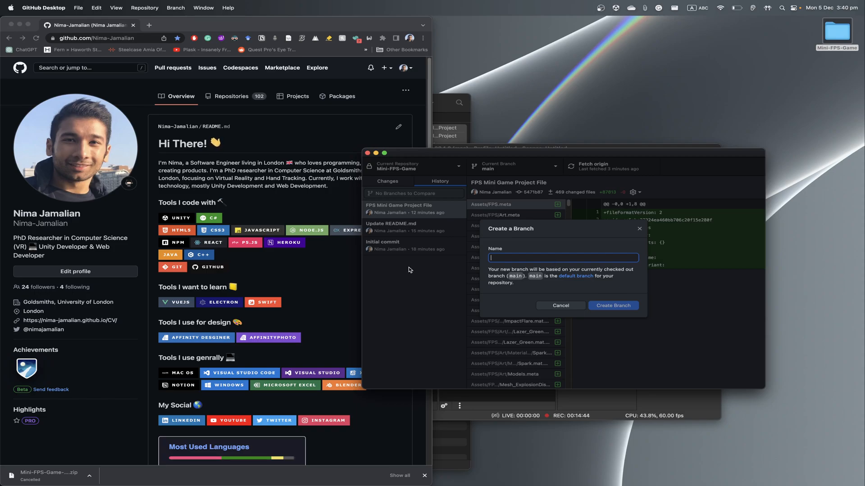
scroll(342, 282, down, 5)
scroll(321, 272, down, 3)
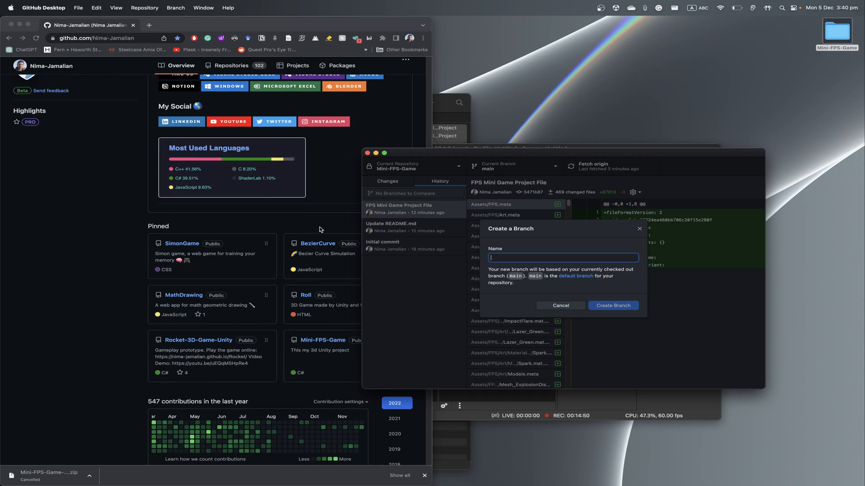
scroll(320, 227, down, 3)
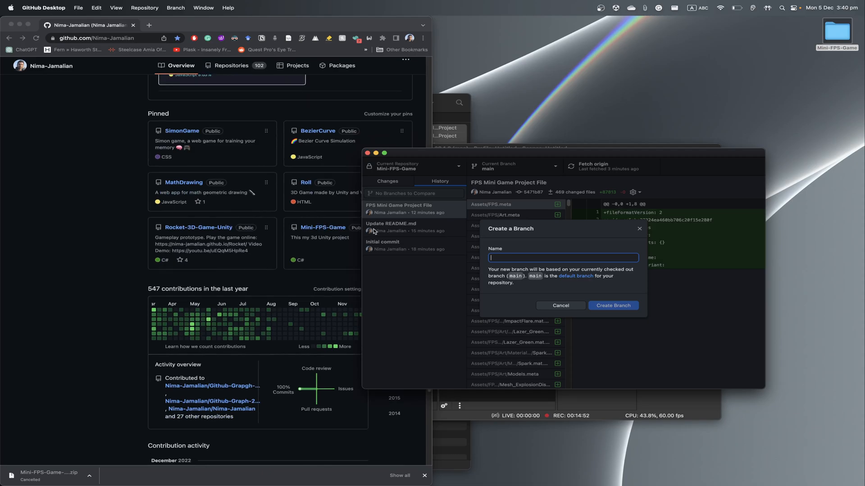
click(560, 306)
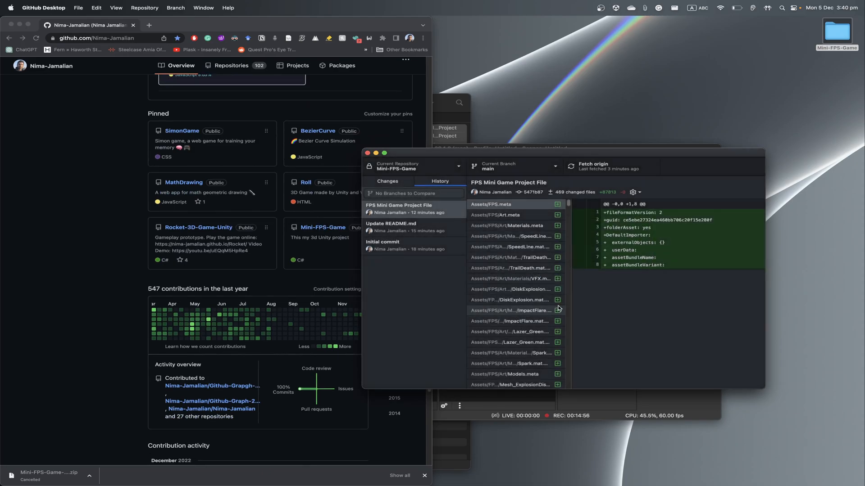
click(612, 396)
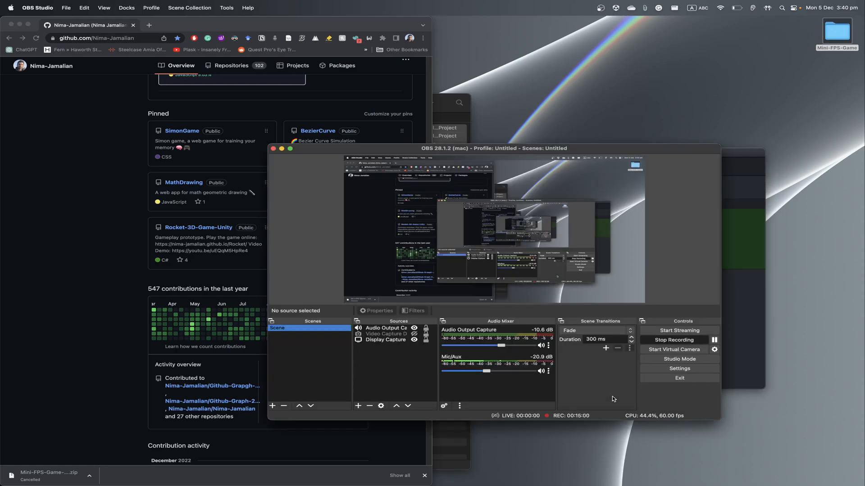